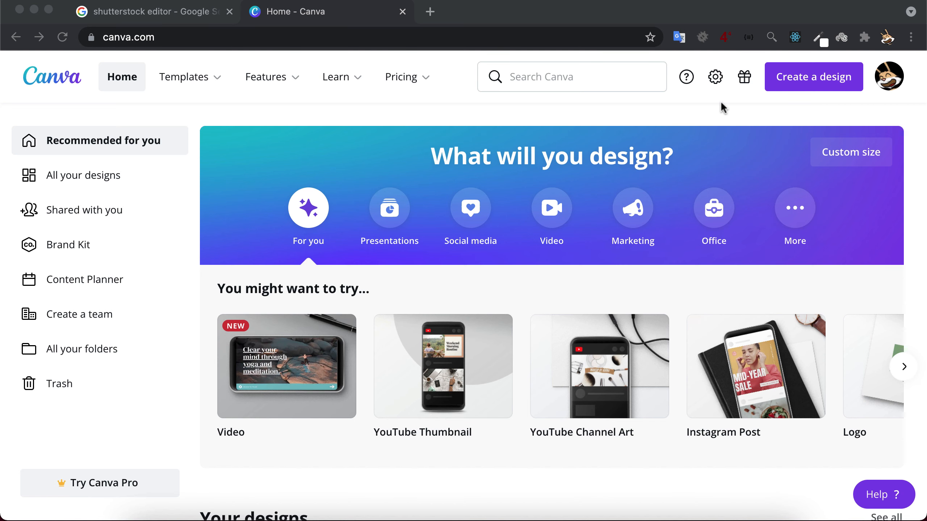
Create a new design in the YouTube Thumbnail format
{"action": "left_click", "coordinate": [795, 80]}
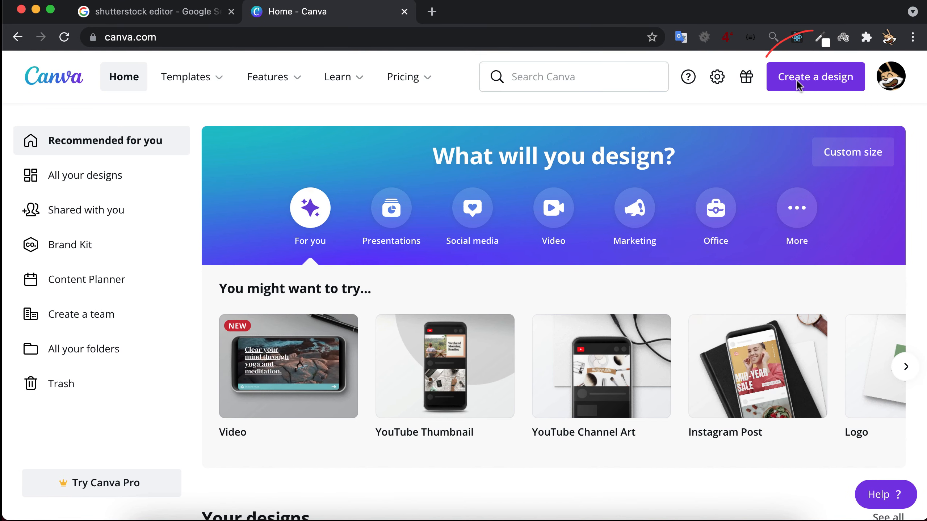
{"action": "left_click", "coordinate": [797, 83]}
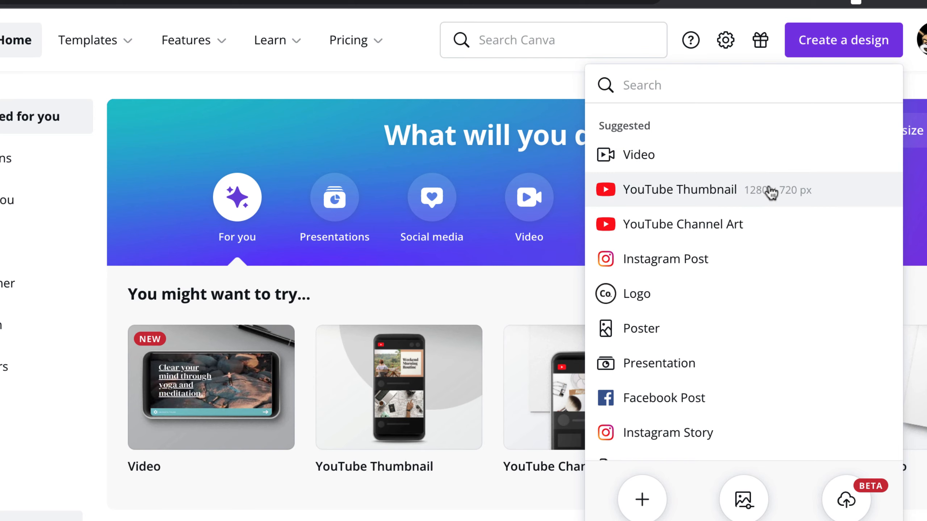
{"action": "left_click", "coordinate": [739, 202]}
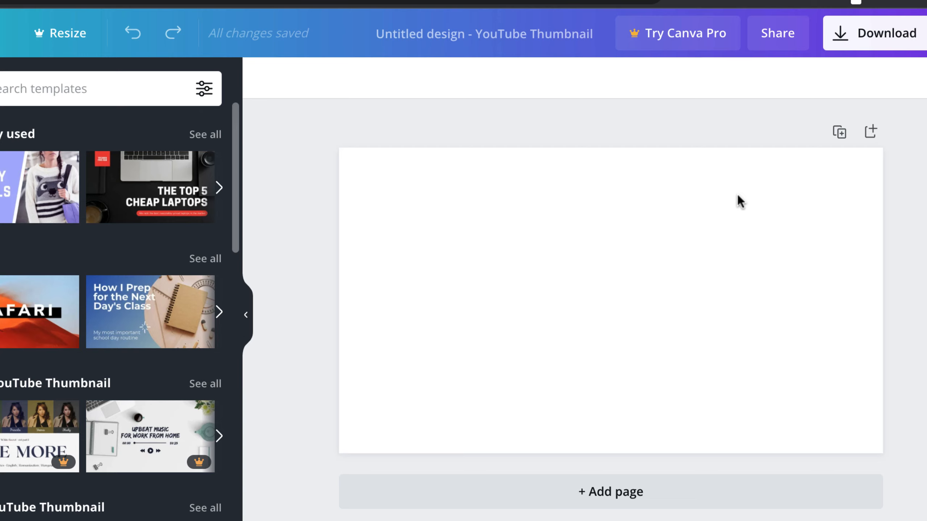
Apply the free "How I Prep for the Next Day's Class" template to the blank page
{"action": "mouse_move", "coordinate": [153, 343]}
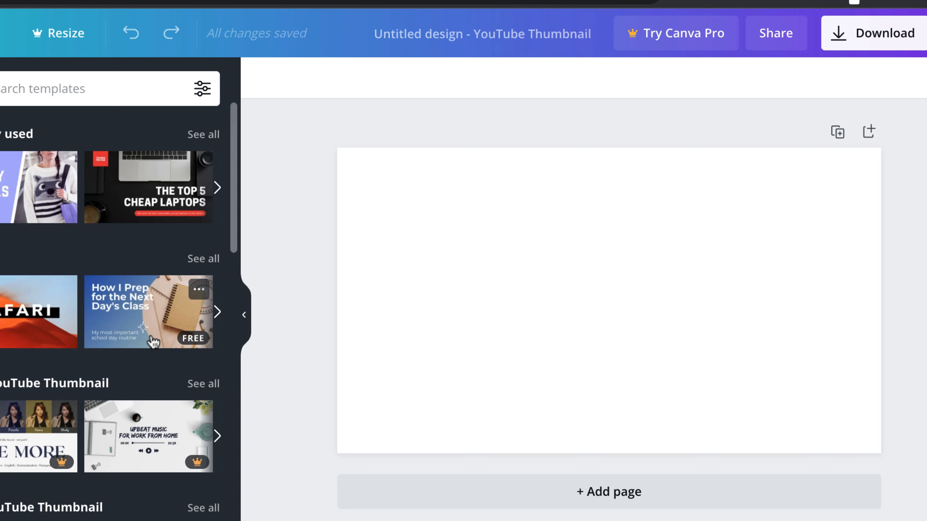
{"action": "mouse_move", "coordinate": [179, 439]}
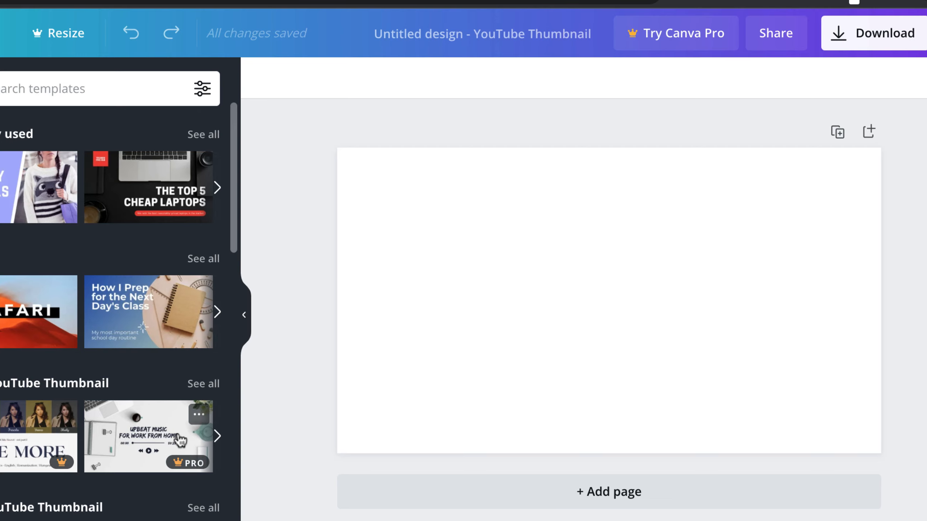
{"action": "left_click", "coordinate": [125, 325]}
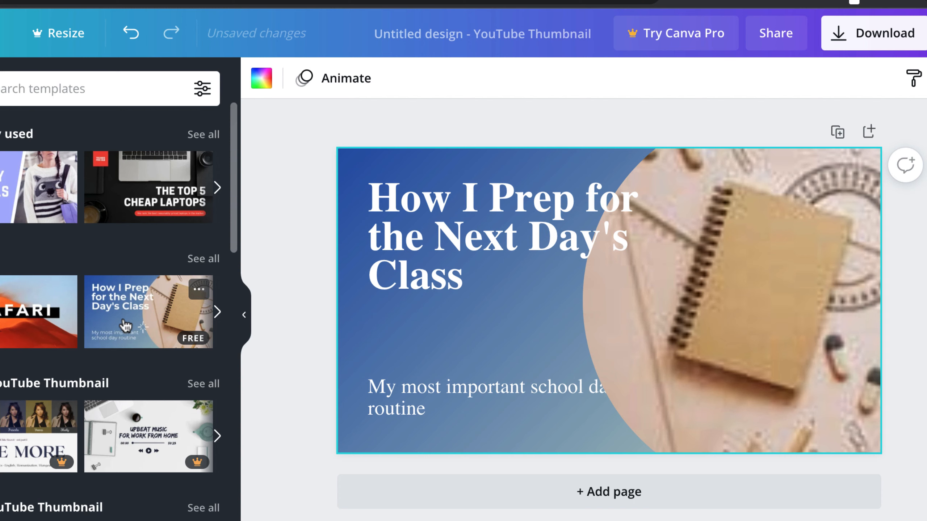
Replace the heading text with "start editing" and enlarge the subtitle below it to font size 38.5
{"action": "double_click", "coordinate": [491, 241]}
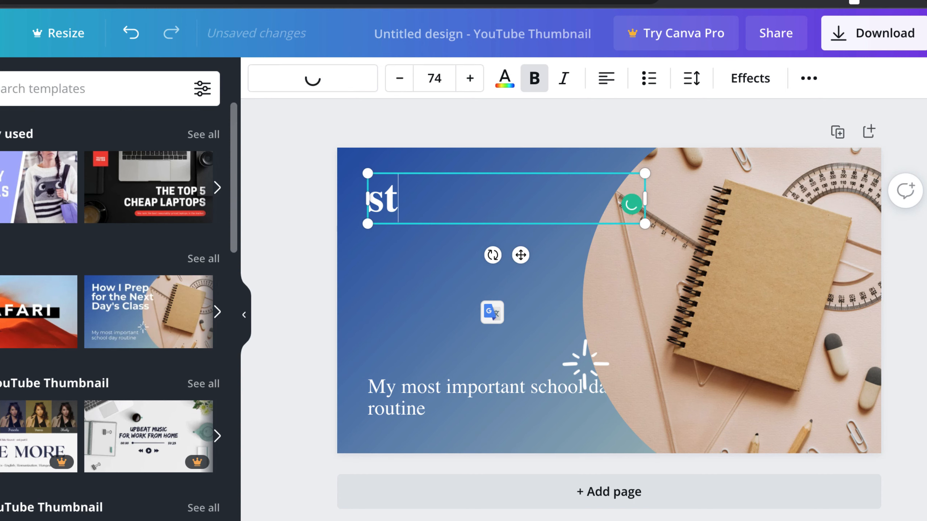
{"action": "type", "text": "start e"}
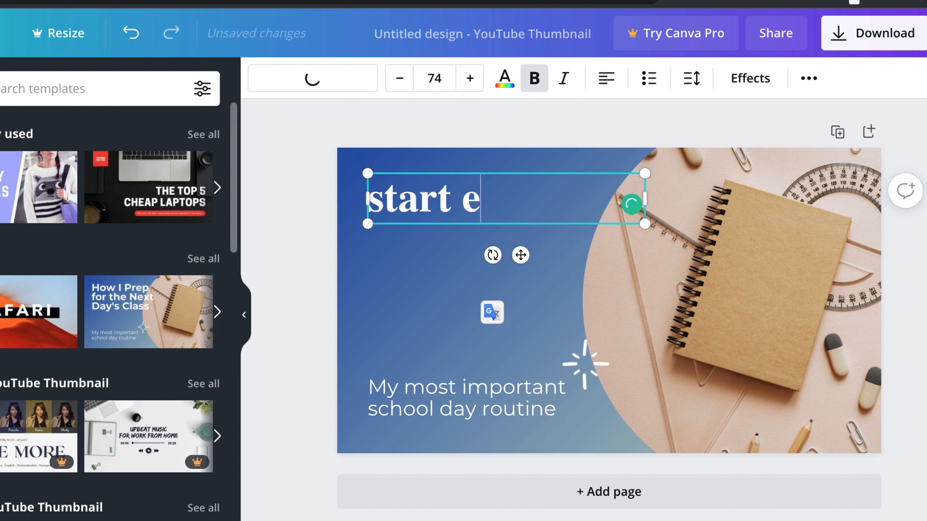
{"action": "type", "text": "diting"}
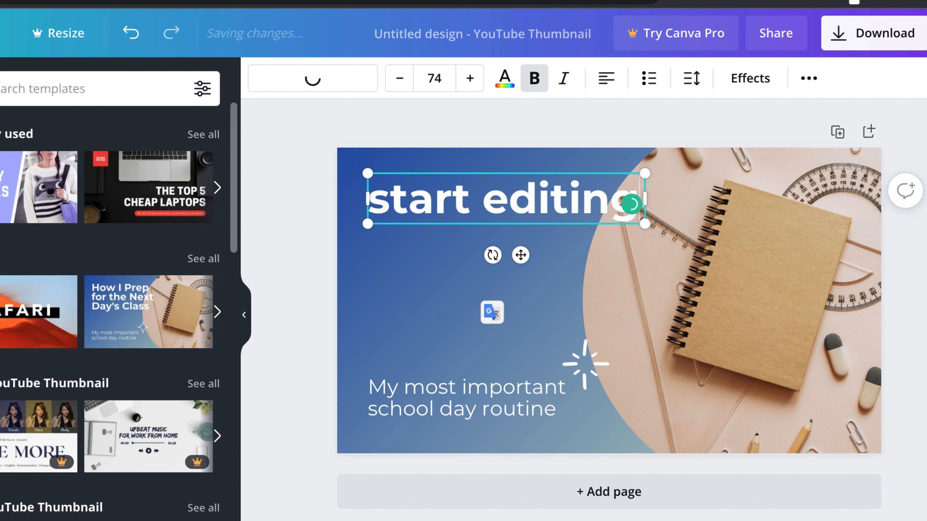
{"action": "left_click", "coordinate": [730, 292]}
{"action": "left_click", "coordinate": [519, 381]}
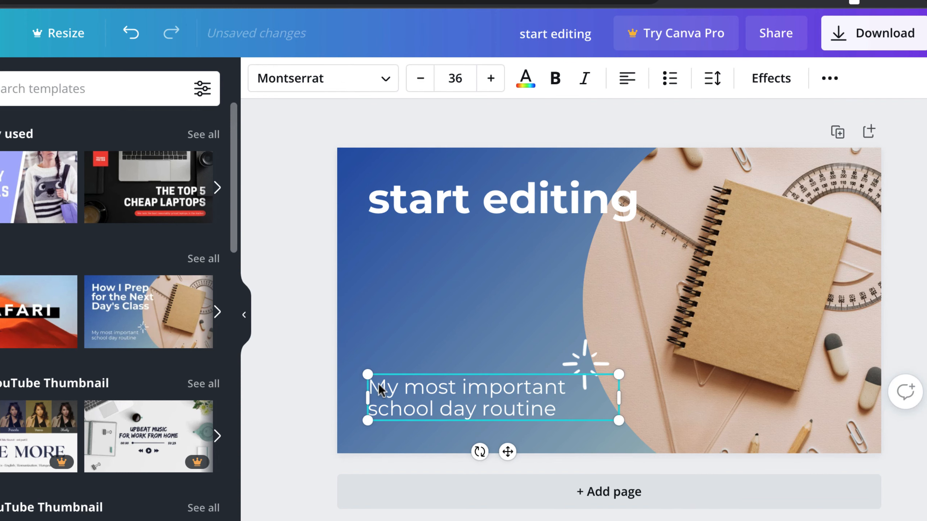
{"action": "left_click_drag", "start_coordinate": [369, 374], "coordinate": [363, 320]}
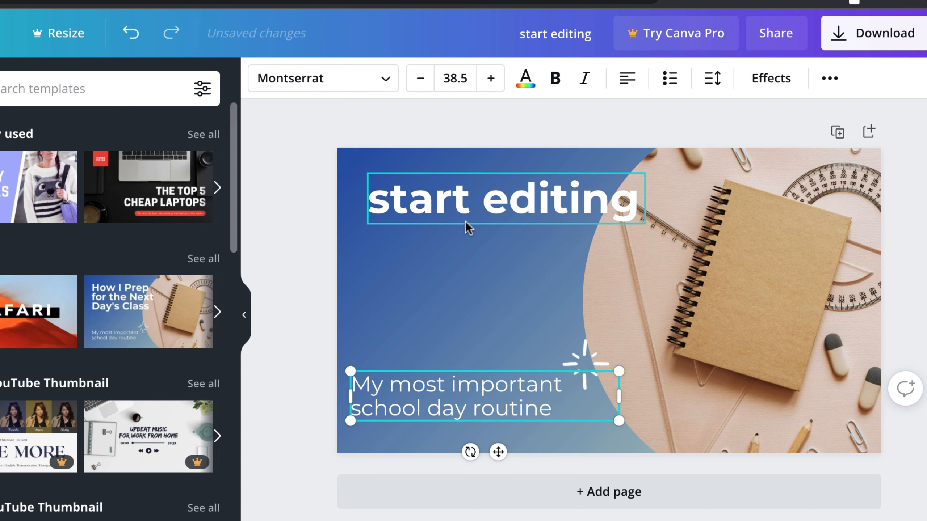
Delete the "start editing" heading, the blue gradient shape and the notebook photo together with its circular frame
{"action": "left_click", "coordinate": [465, 222]}
{"action": "key", "text": "Delete"}
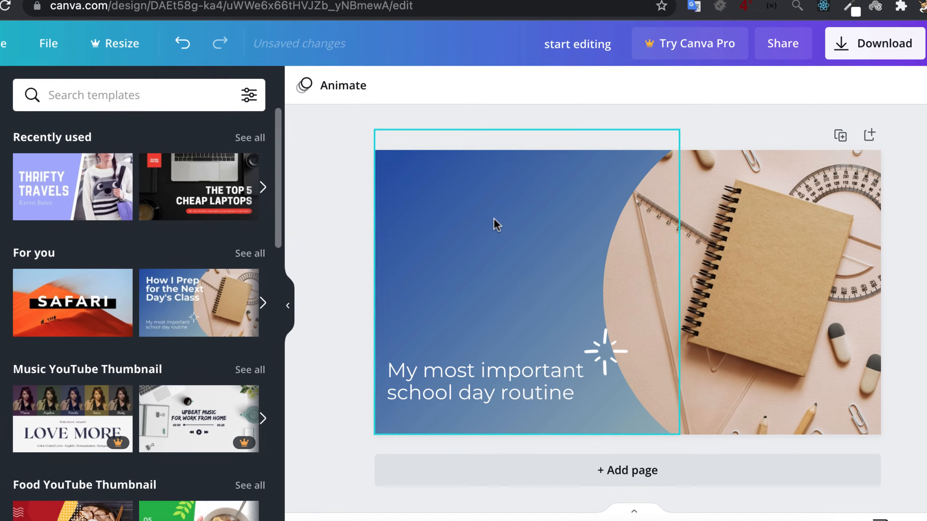
{"action": "left_click", "coordinate": [494, 218]}
{"action": "key", "text": "Delete"}
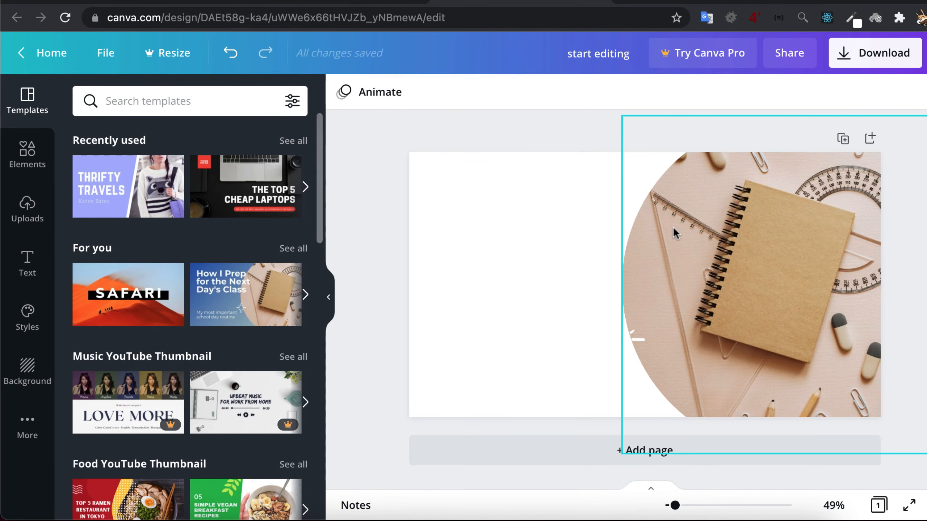
{"action": "left_click", "coordinate": [693, 230]}
{"action": "key", "text": "Delete"}
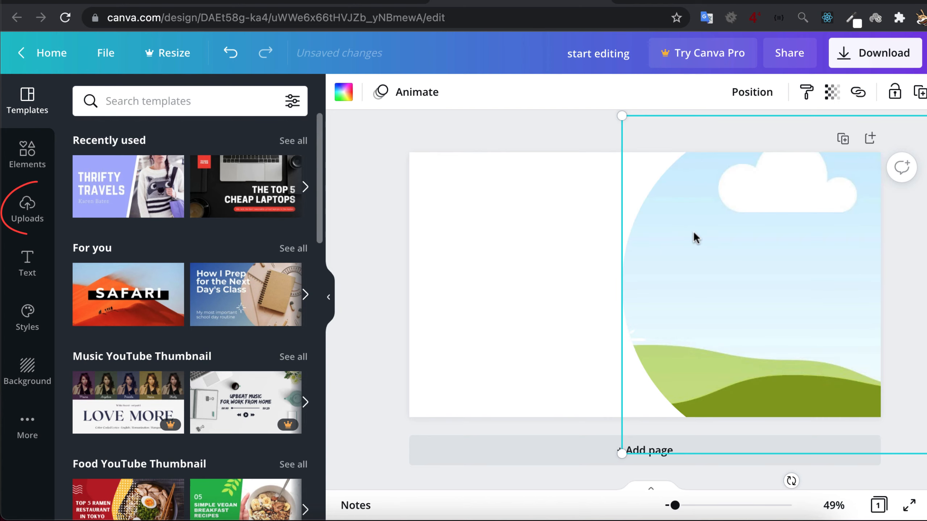
{"action": "key", "text": "Delete"}
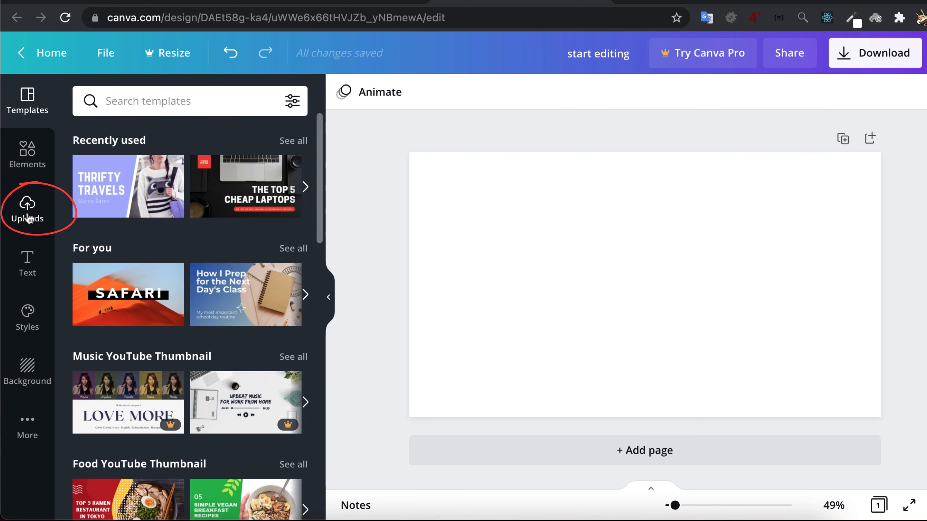
Upload the image shutterstock_1291583962.png from the "transparent single image" folder
{"action": "left_click", "coordinate": [29, 206]}
{"action": "left_click", "coordinate": [168, 104]}
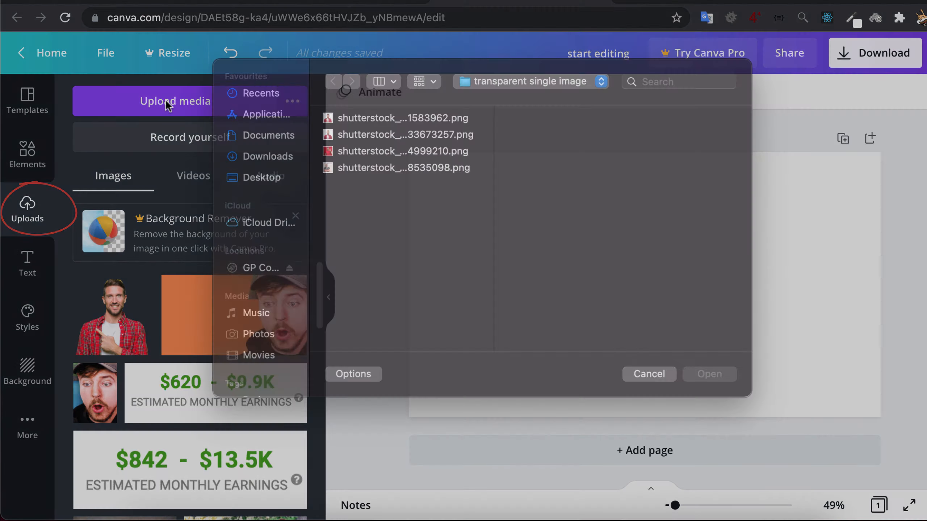
{"action": "left_click", "coordinate": [356, 140]}
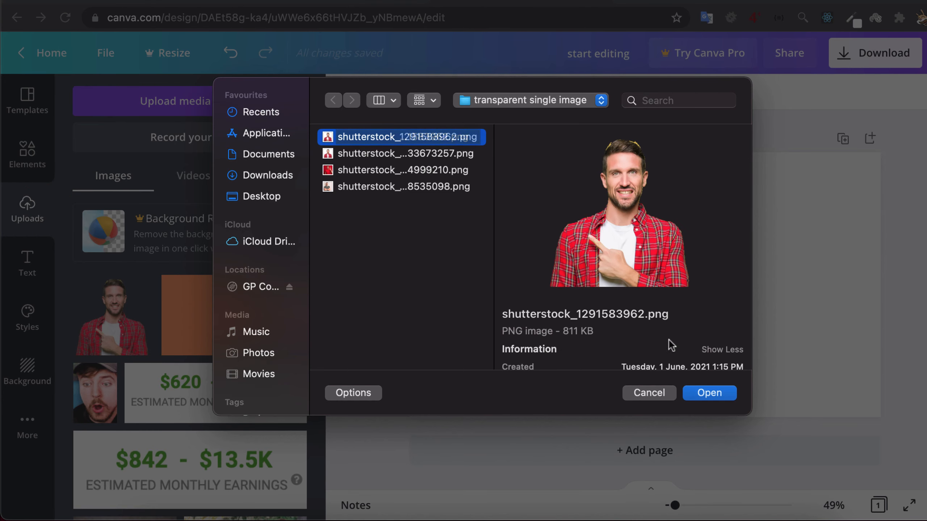
{"action": "left_click", "coordinate": [709, 393]}
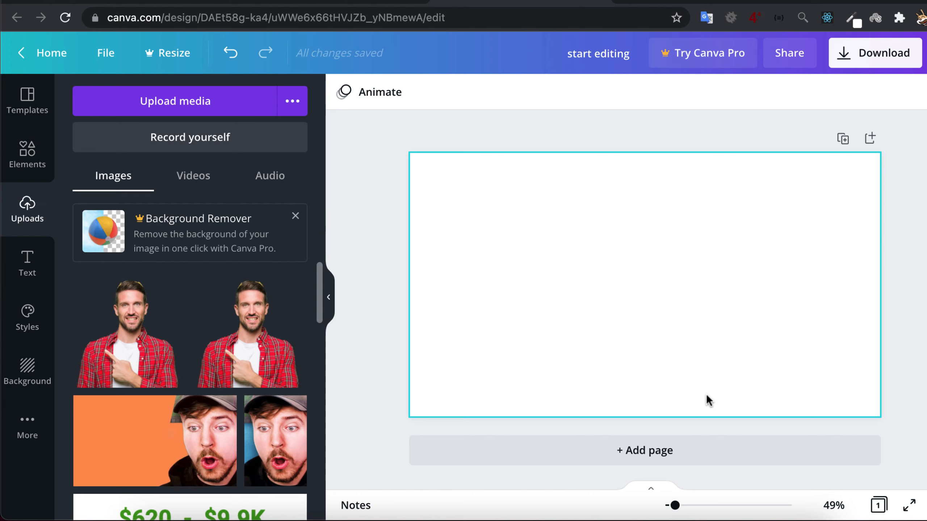
Place the uploaded cut-out of the man in the plaid shirt on the page and enlarge it to nearly full page height
{"action": "left_click", "coordinate": [142, 338]}
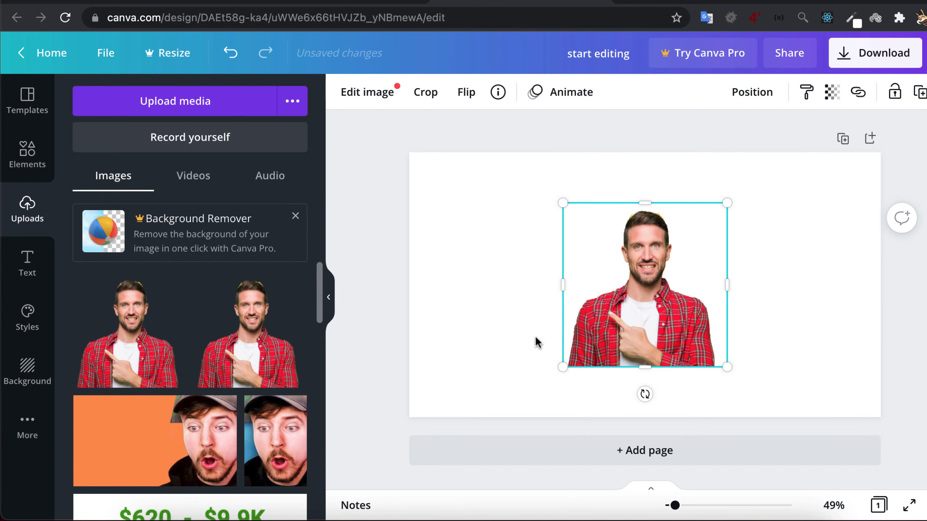
{"action": "left_click_drag", "start_coordinate": [562, 367], "coordinate": [511, 396]}
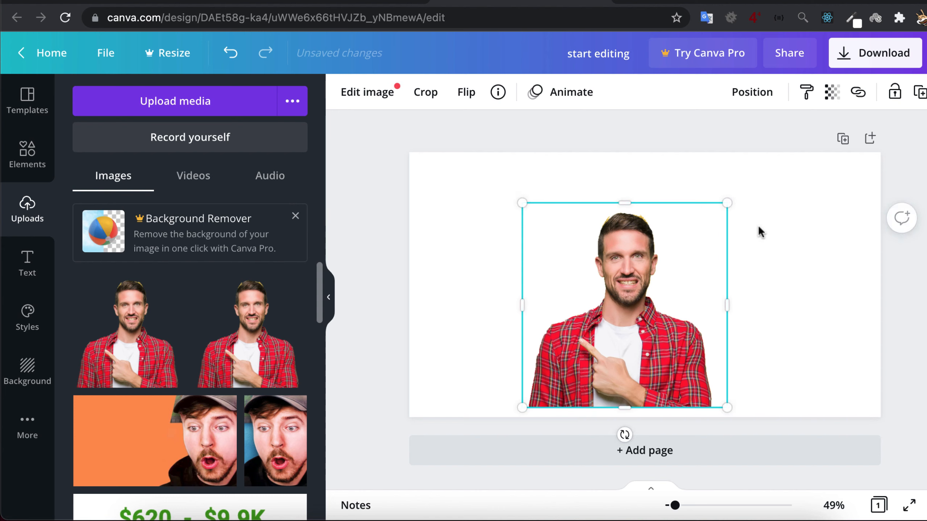
{"action": "left_click_drag", "start_coordinate": [727, 203], "coordinate": [767, 172]}
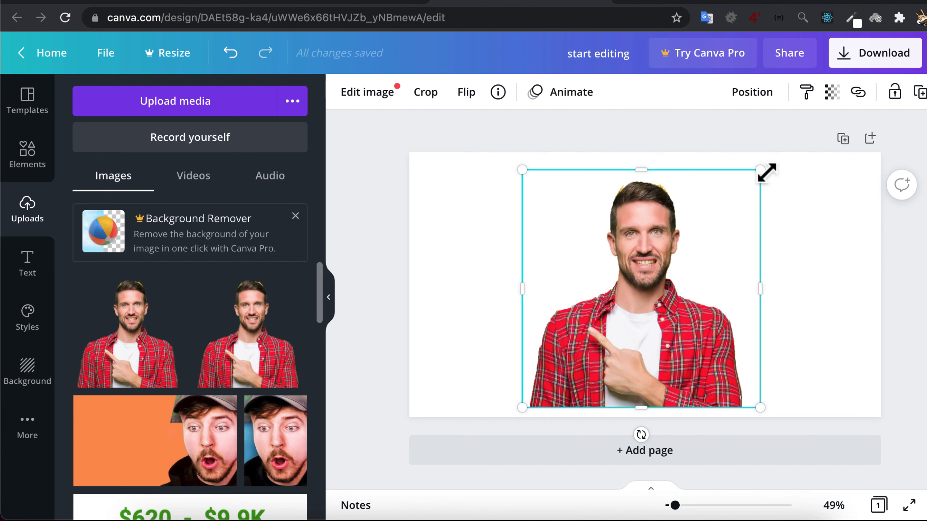
Set the page background to the bright red photo colour and delete the leftover "My most important school day routine" text
{"action": "left_click", "coordinate": [479, 235]}
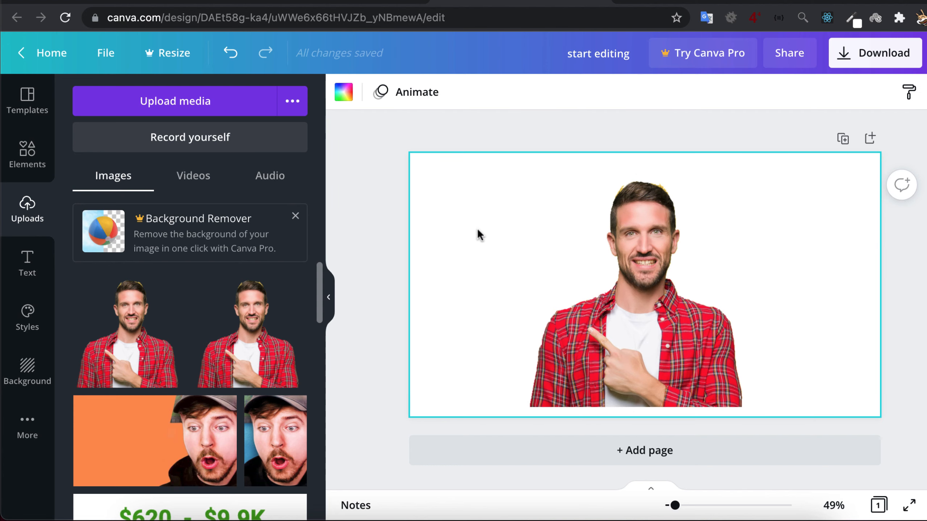
{"action": "left_click", "coordinate": [343, 92]}
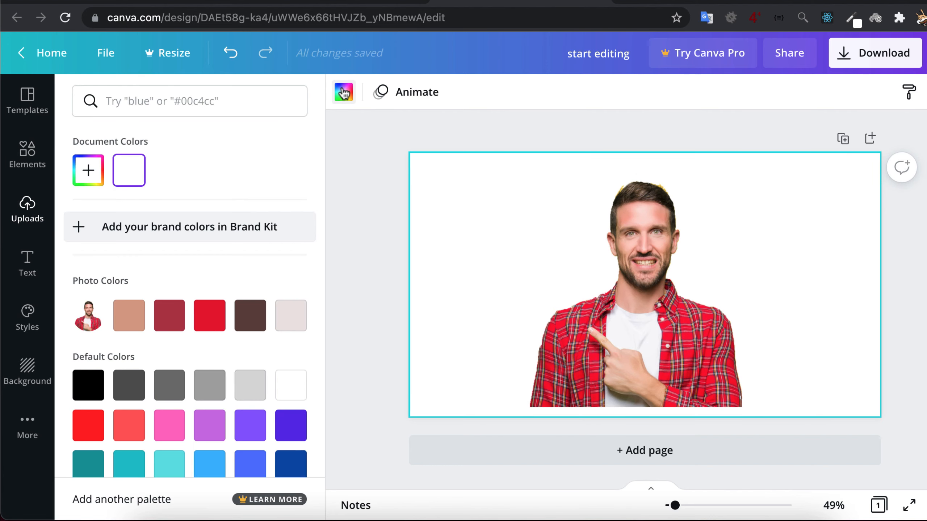
{"action": "left_click", "coordinate": [211, 323]}
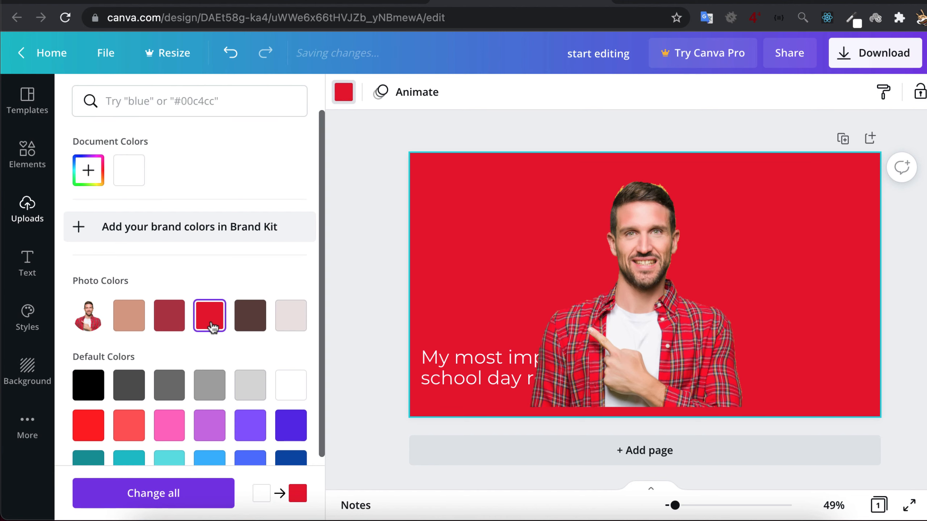
{"action": "left_click", "coordinate": [460, 365]}
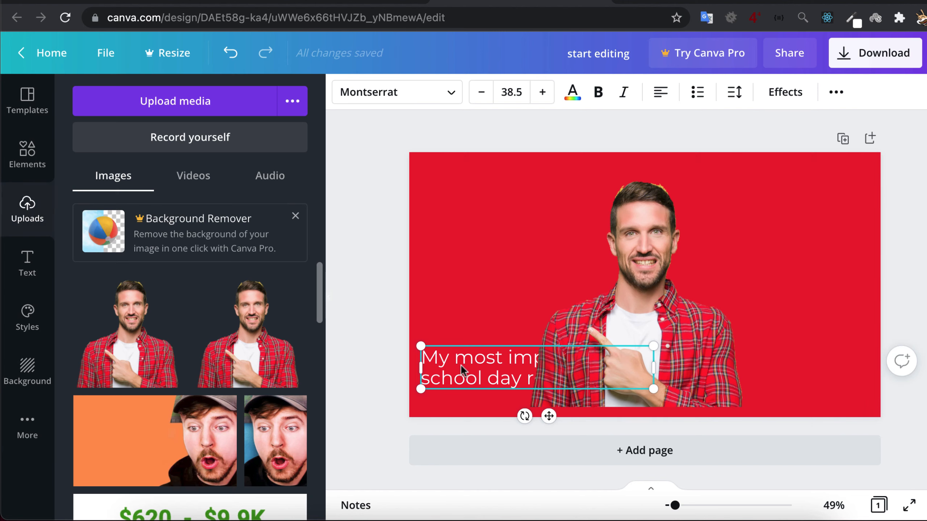
{"action": "key", "text": "Delete"}
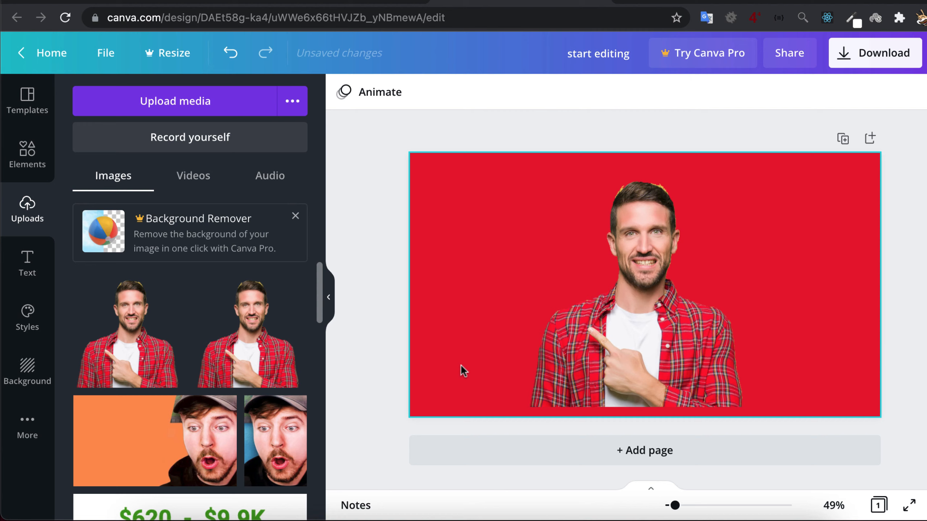
Try dark blue and a lighter blue as the page background, and set it back to white
{"action": "left_click", "coordinate": [461, 333]}
{"action": "left_click", "coordinate": [341, 95]}
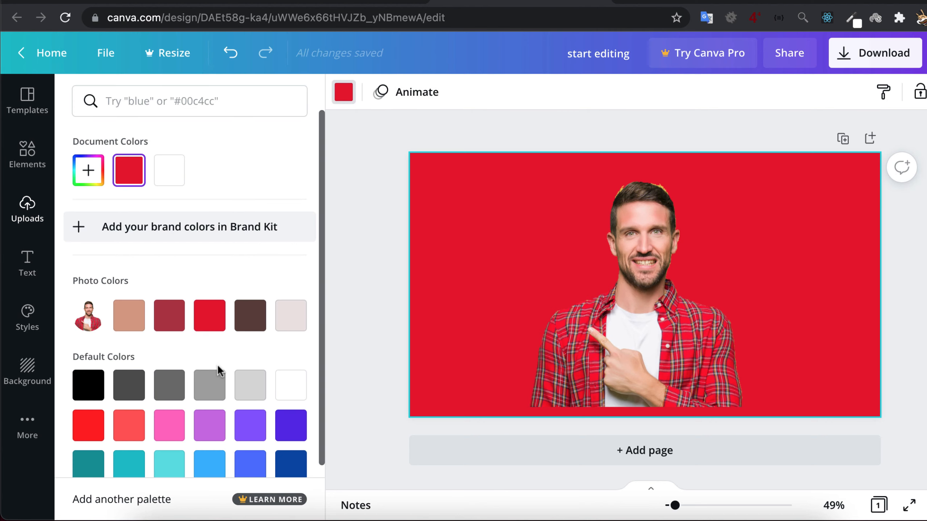
{"action": "scroll", "coordinate": [219, 371], "scroll_direction": "down", "scroll_amount": 1}
{"action": "left_click", "coordinate": [296, 425]}
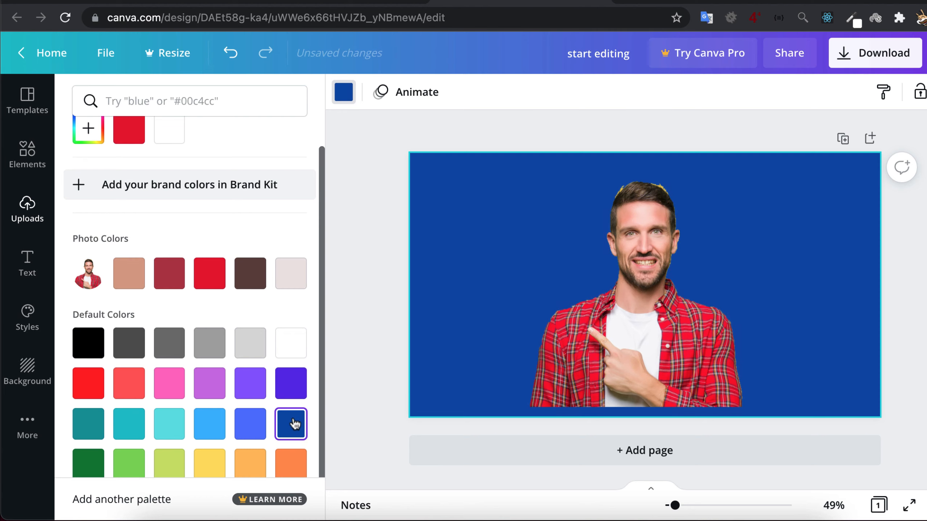
{"action": "left_click", "coordinate": [252, 424]}
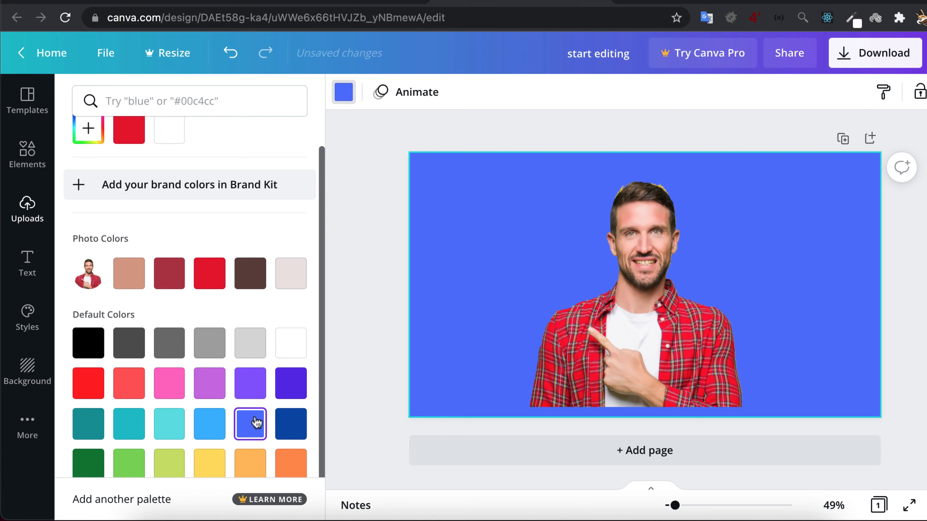
{"action": "left_click", "coordinate": [294, 343]}
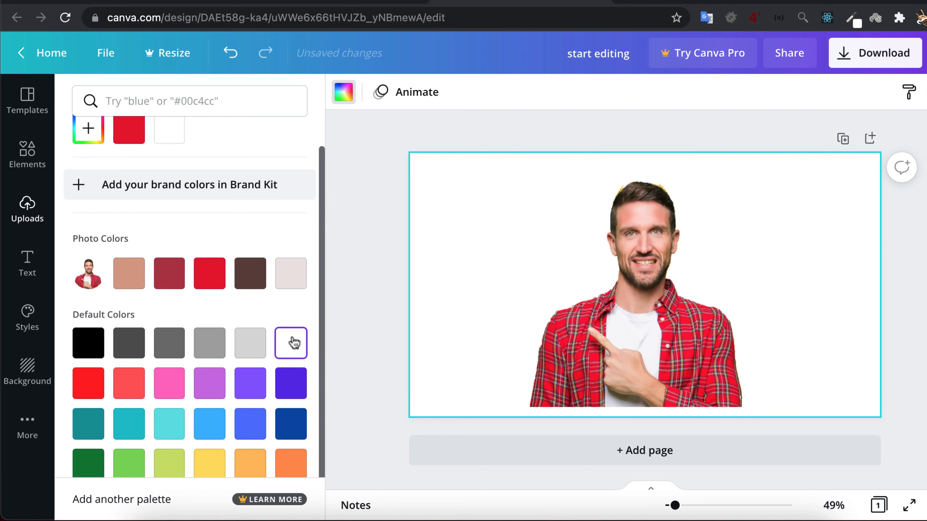
{"action": "left_click", "coordinate": [368, 298]}
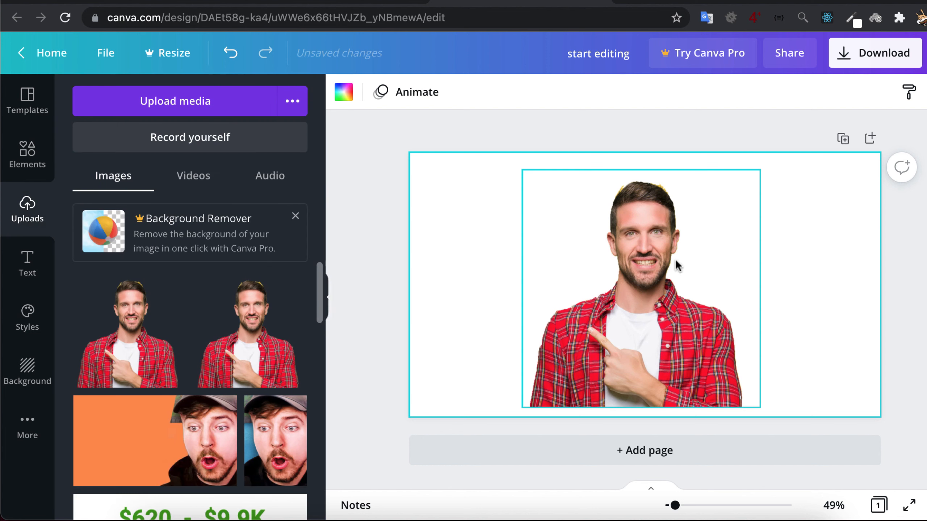
Move the man's photo to the right side of the page and enlarge it until it reaches the bottom edge
{"action": "left_click", "coordinate": [669, 255]}
{"action": "left_click_drag", "start_coordinate": [670, 256], "coordinate": [739, 238]}
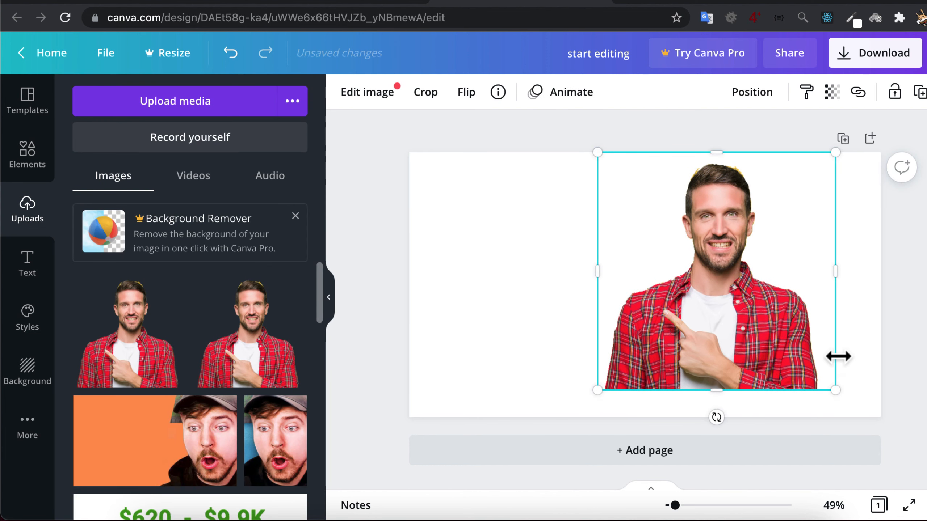
{"action": "left_click_drag", "start_coordinate": [836, 391], "coordinate": [869, 415]}
{"action": "left_click", "coordinate": [520, 282]}
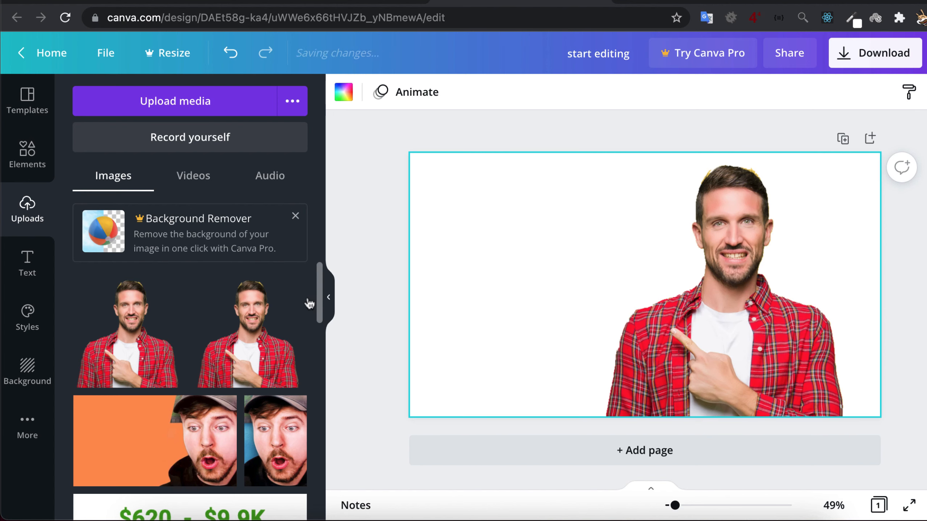
Add the recently used pink neon "GLOW" text style to the page
{"action": "left_click", "coordinate": [28, 262]}
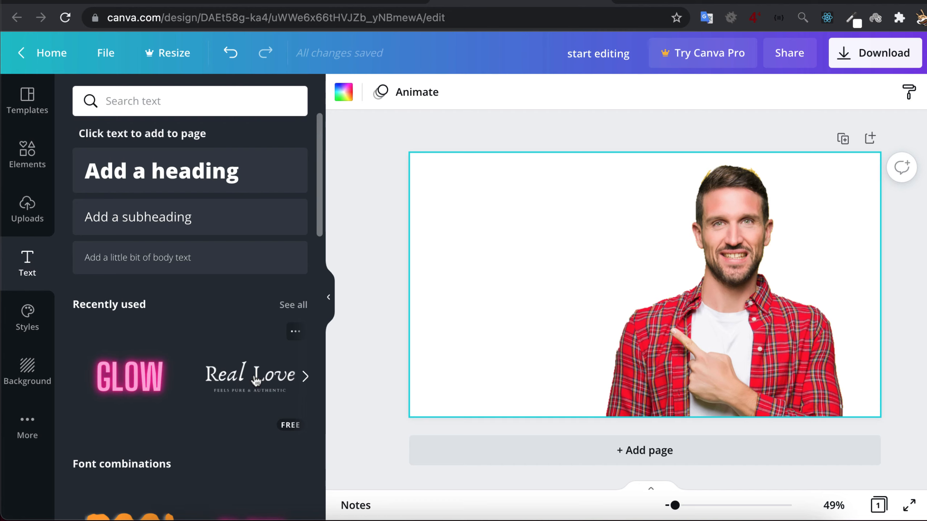
{"action": "left_click", "coordinate": [257, 381]}
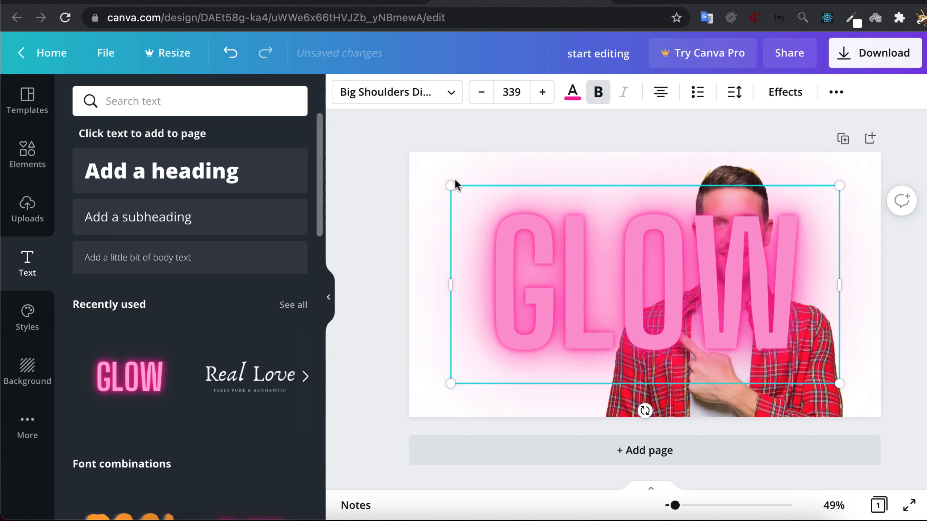
Shrink the "GLOW" text to font size 262, place it beside the man and rotate it to a steep upward diagonal
{"action": "left_click_drag", "start_coordinate": [451, 186], "coordinate": [535, 239]}
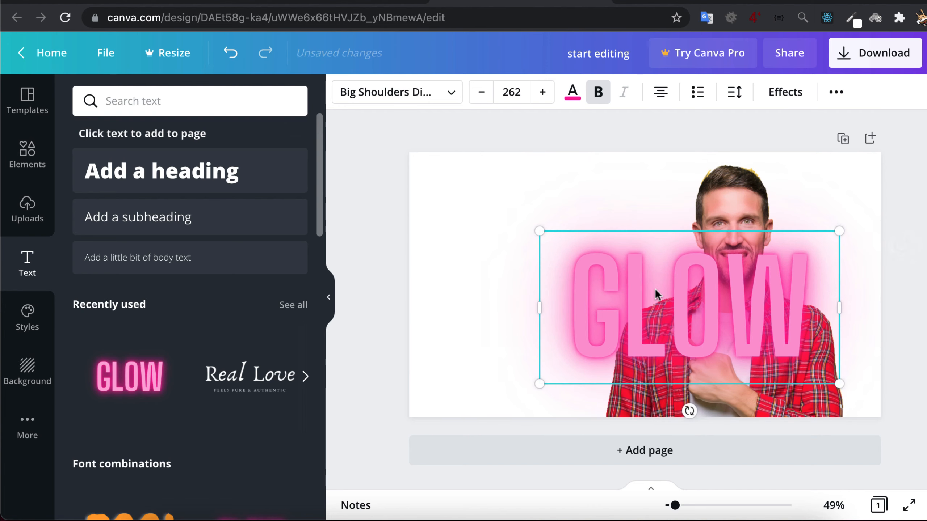
{"action": "left_click_drag", "start_coordinate": [617, 269], "coordinate": [528, 221]}
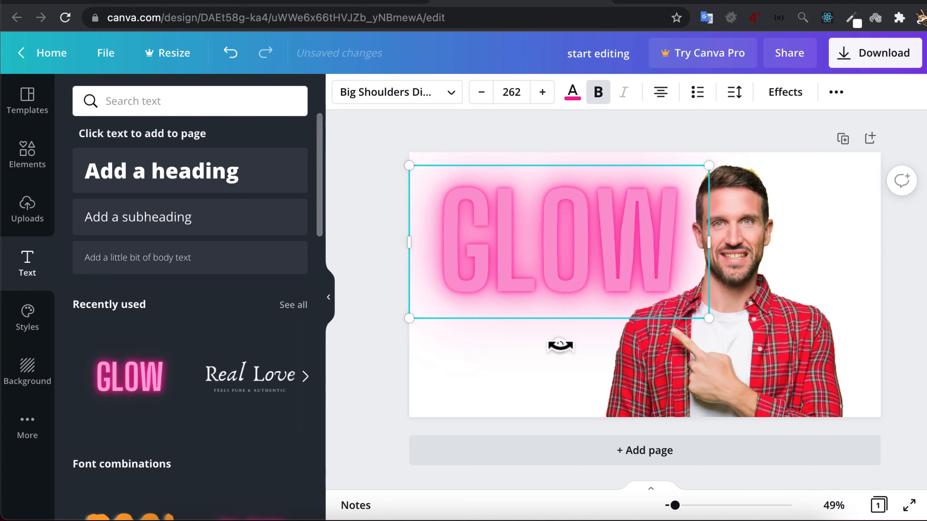
{"action": "left_click_drag", "start_coordinate": [560, 346], "coordinate": [633, 310]}
{"action": "left_click_drag", "start_coordinate": [575, 223], "coordinate": [556, 274]}
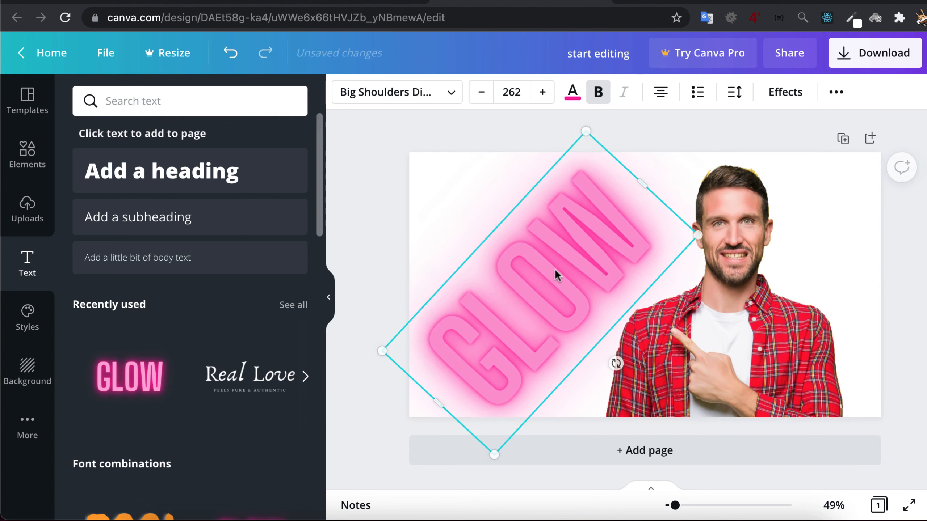
Delete the "GLOW" text and add a heading reading "My Awesome Video" in the upper area beside the man's head
{"action": "key", "text": "Delete"}
{"action": "left_click", "coordinate": [197, 180]}
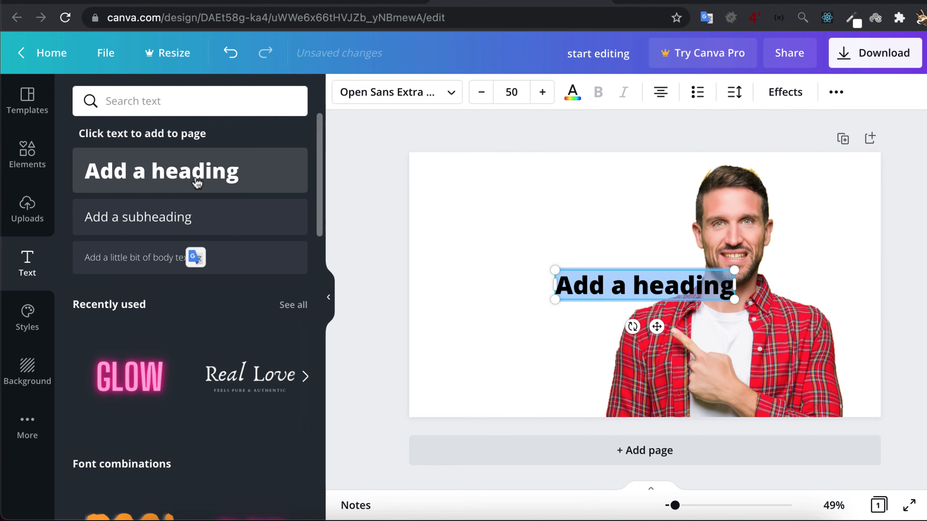
{"action": "left_click_drag", "start_coordinate": [615, 290], "coordinate": [517, 210]}
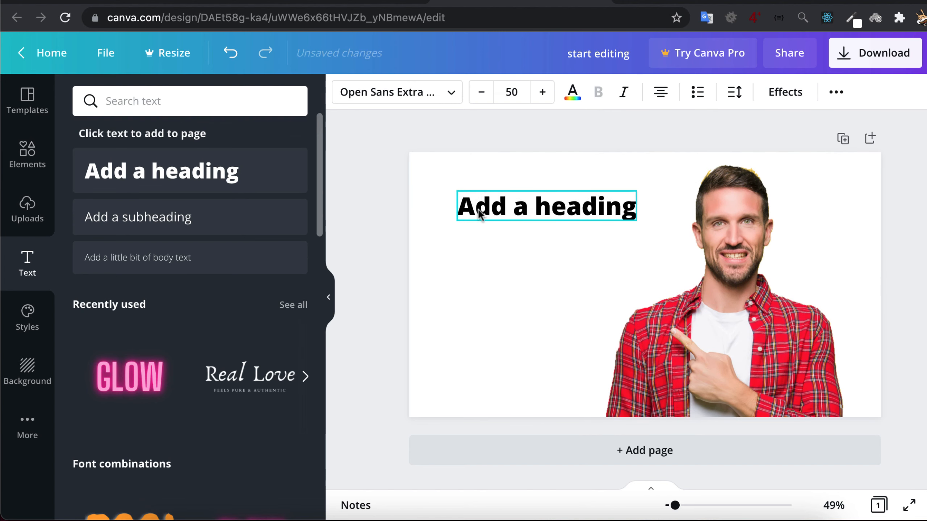
{"action": "type", "text": "My Awesome"}
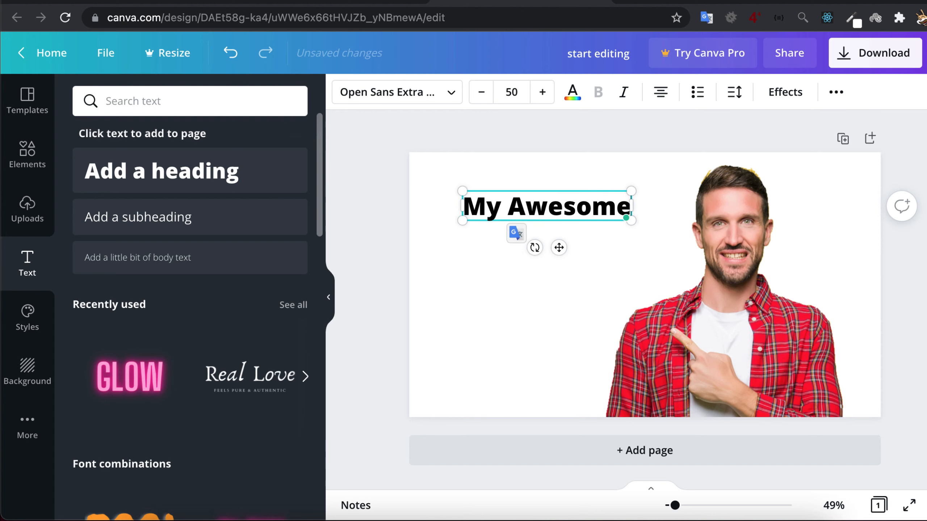
{"action": "type", "text": " Video"}
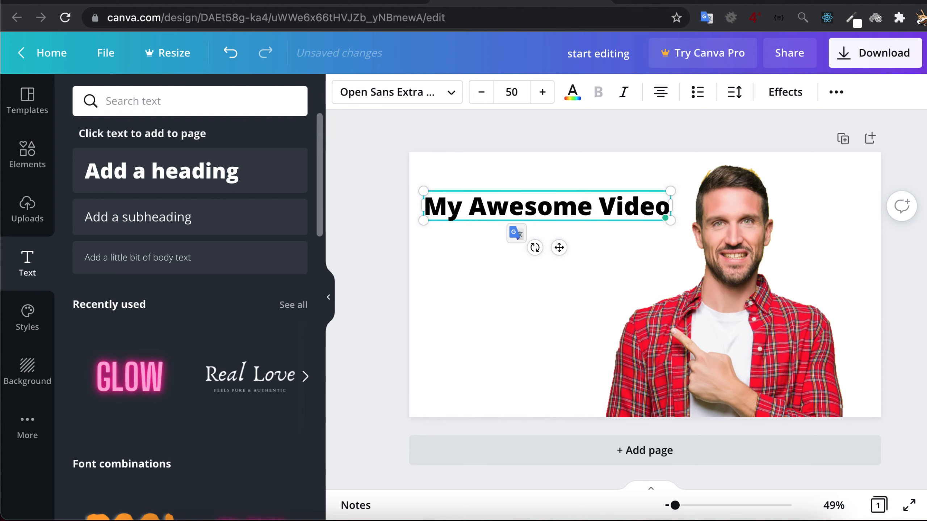
{"action": "left_click", "coordinate": [475, 280]}
Add a subheading reading "Click to see this" to the page
{"action": "left_click", "coordinate": [224, 211]}
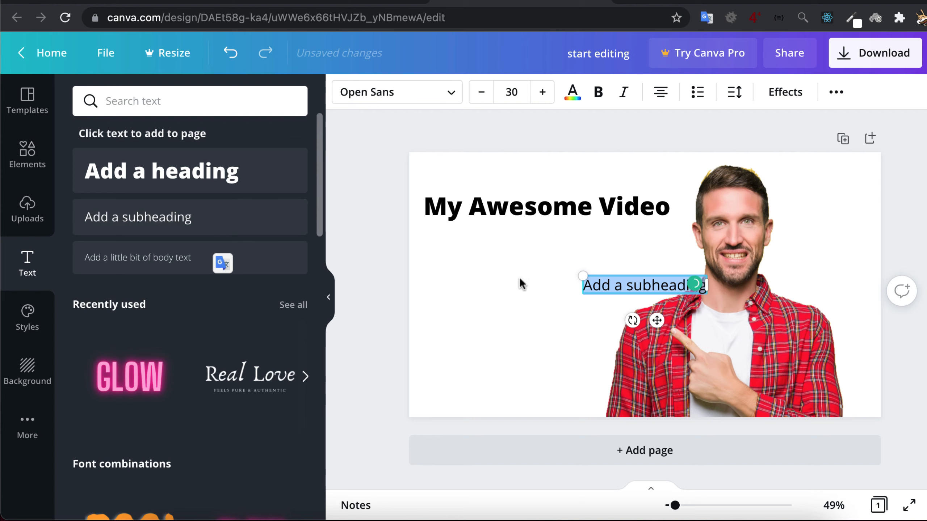
{"action": "type", "text": "Cli"}
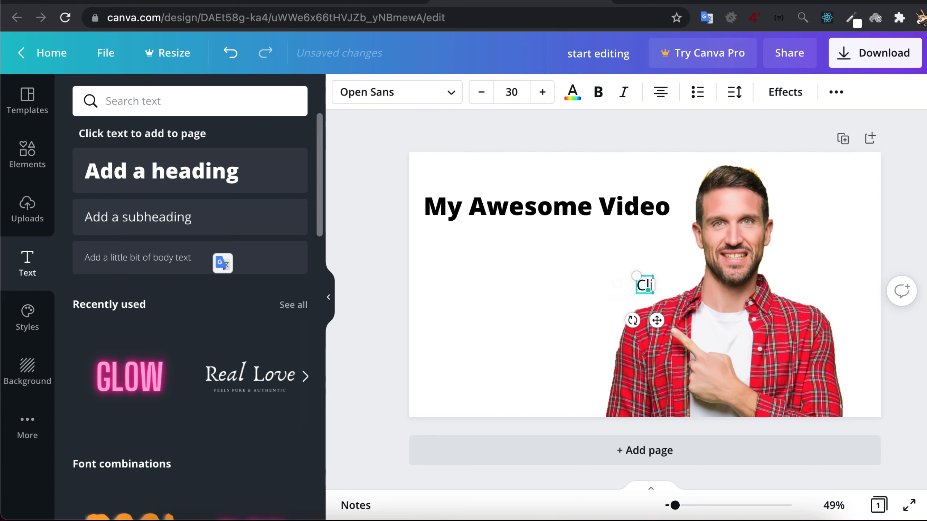
{"action": "type", "text": "ck to s"}
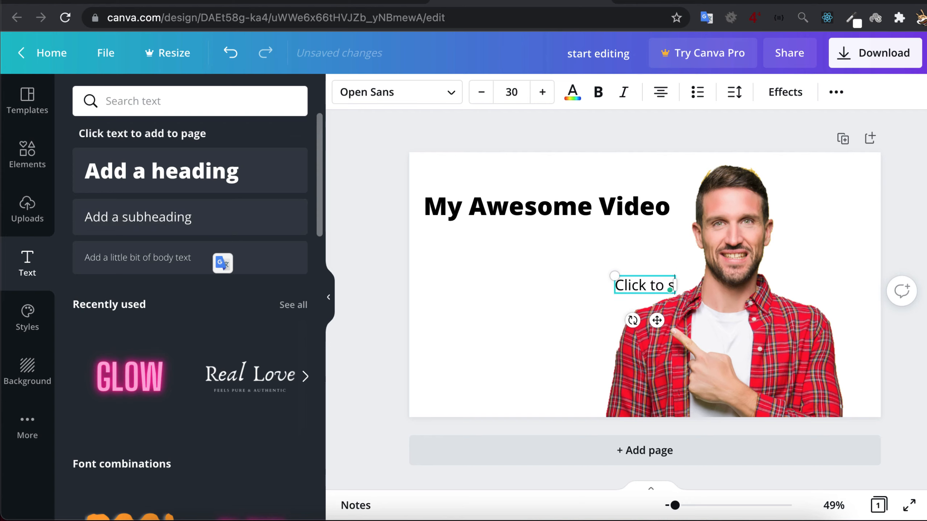
{"action": "type", "text": "ee this"}
{"action": "left_click", "coordinate": [548, 275]}
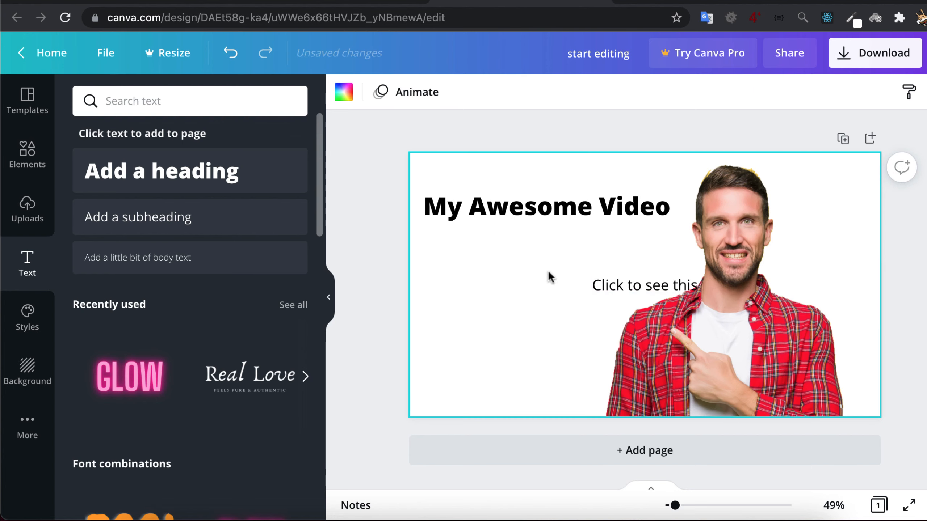
Enlarge the subheading to about font size 45.8 and arrange it below the heading, with the heading moved slightly higher on the page
{"action": "left_click", "coordinate": [645, 291]}
{"action": "left_click_drag", "start_coordinate": [644, 290], "coordinate": [529, 281]}
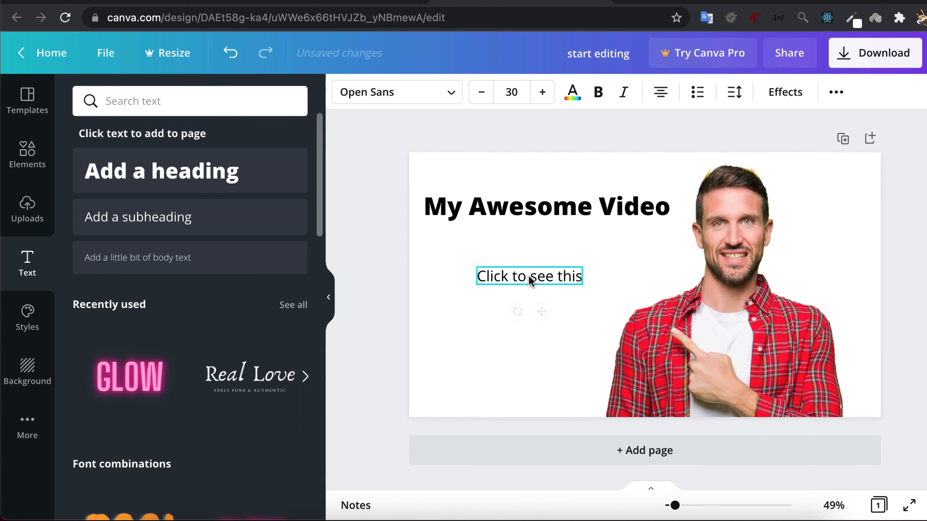
{"action": "left_click_drag", "start_coordinate": [588, 294], "coordinate": [627, 338]}
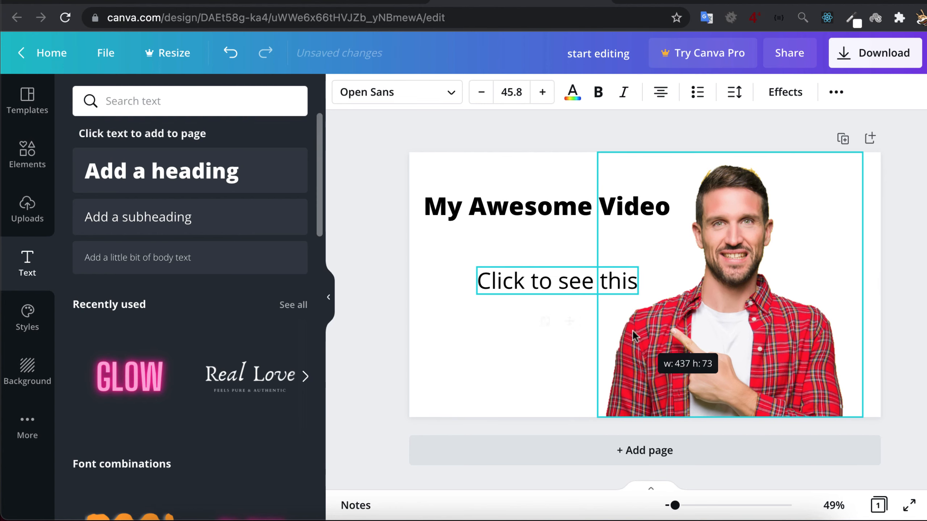
{"action": "left_click", "coordinate": [587, 207]}
{"action": "left_click_drag", "start_coordinate": [586, 207], "coordinate": [531, 194]}
{"action": "left_click", "coordinate": [544, 282]}
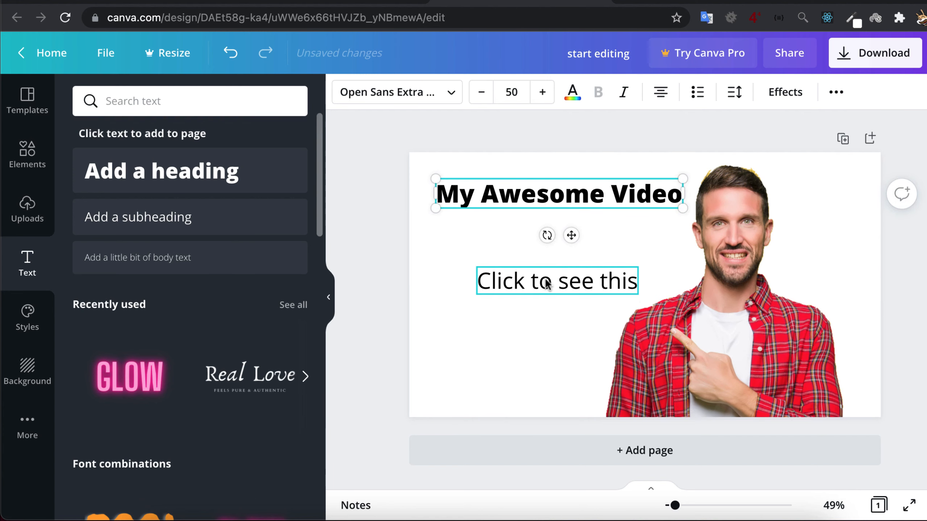
{"action": "left_click_drag", "start_coordinate": [544, 281], "coordinate": [538, 260]}
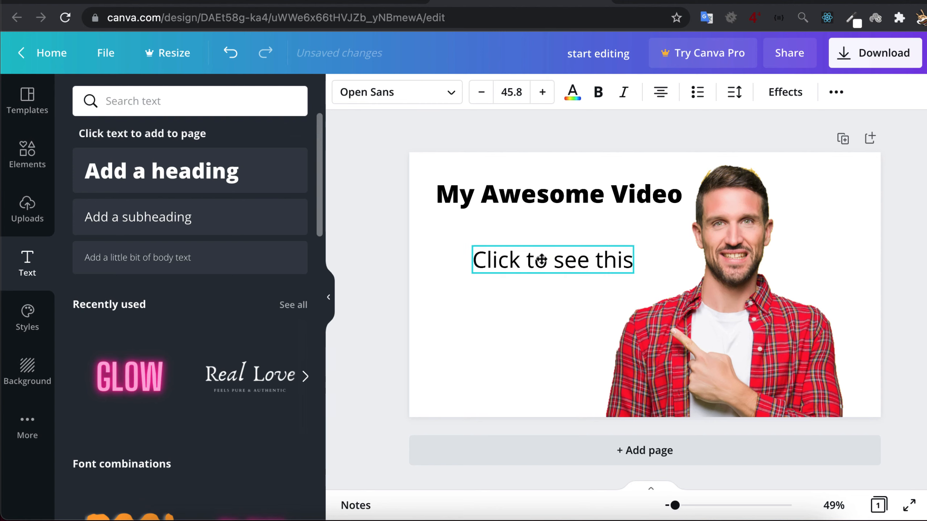
Change the font of the "My Awesome Video" heading to Abhaya Libre Regular
{"action": "left_click", "coordinate": [518, 204]}
{"action": "left_click", "coordinate": [436, 98]}
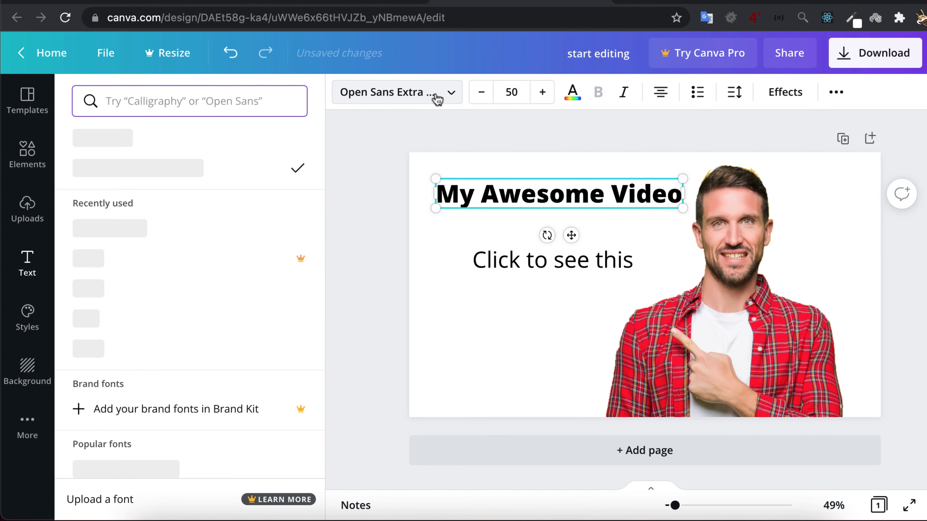
{"action": "scroll", "coordinate": [139, 317], "scroll_direction": "down", "scroll_amount": 3}
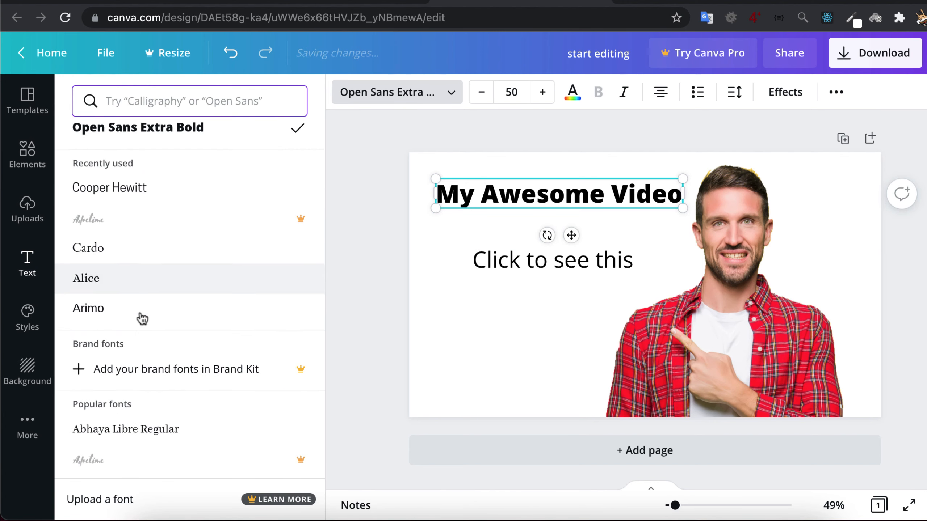
{"action": "left_click", "coordinate": [149, 417]}
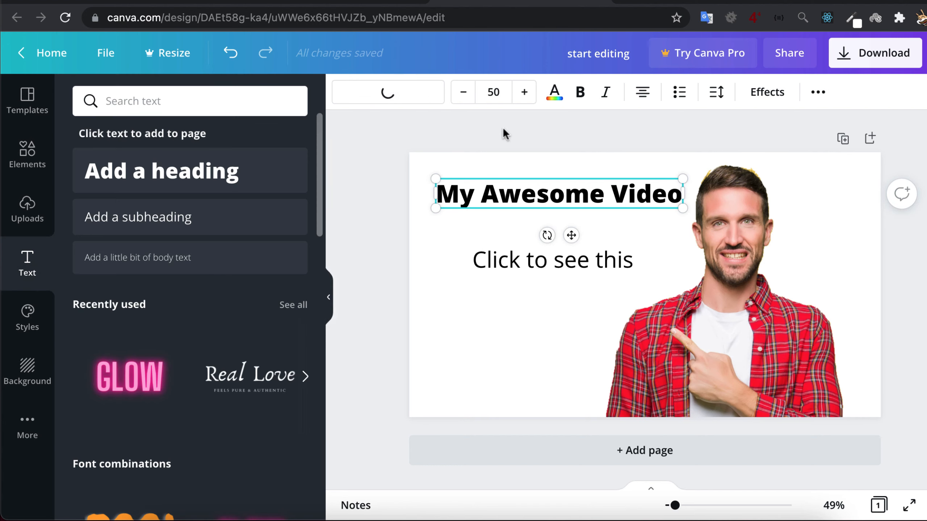
Set the "My Awesome Video" heading's text colour to the default bright red
{"action": "left_click", "coordinate": [554, 92]}
{"action": "scroll", "coordinate": [263, 347], "scroll_direction": "down", "scroll_amount": 2}
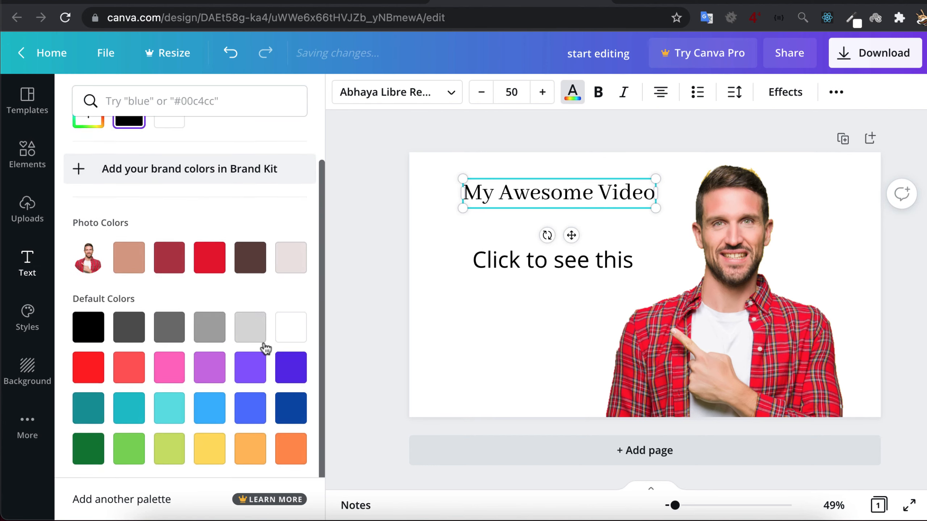
{"action": "left_click", "coordinate": [166, 451]}
{"action": "left_click", "coordinate": [84, 409]}
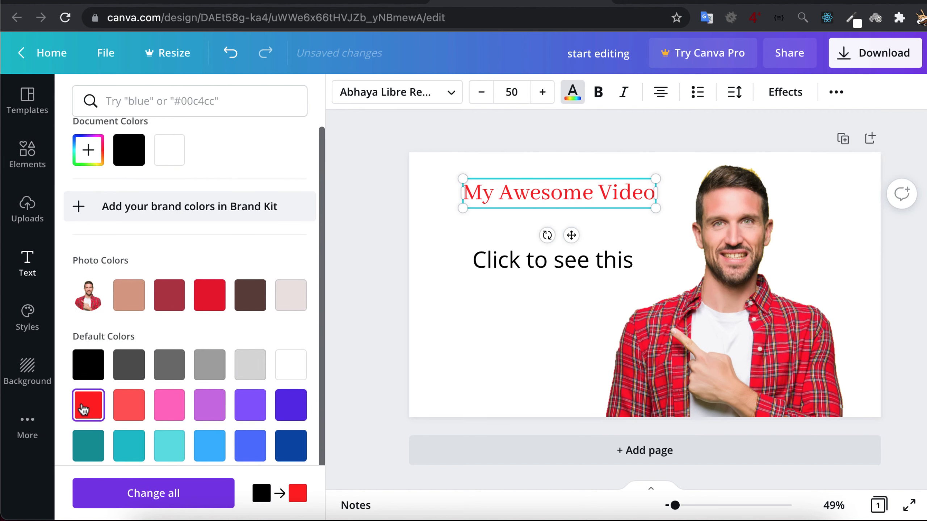
{"action": "left_click", "coordinate": [404, 162]}
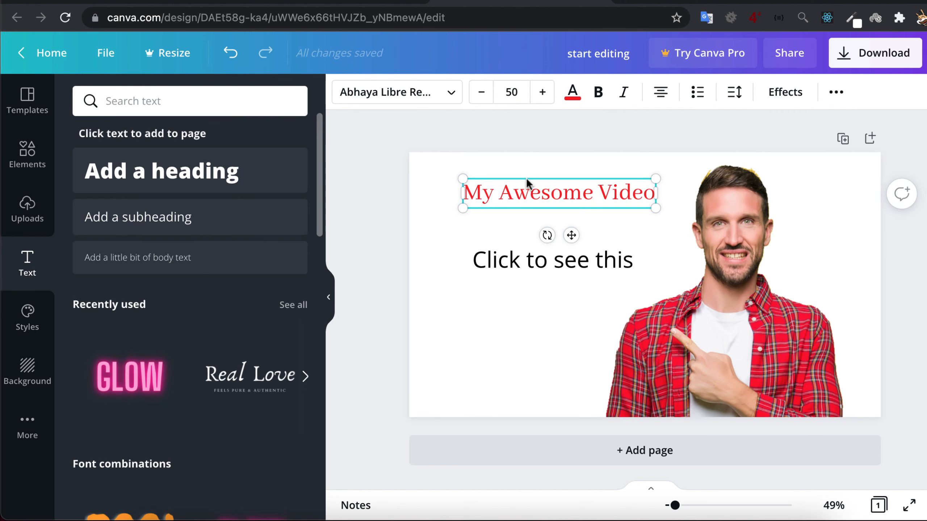
Make the "My Awesome Video" heading bold and italic
{"action": "left_click", "coordinate": [567, 197]}
{"action": "left_click", "coordinate": [601, 94]}
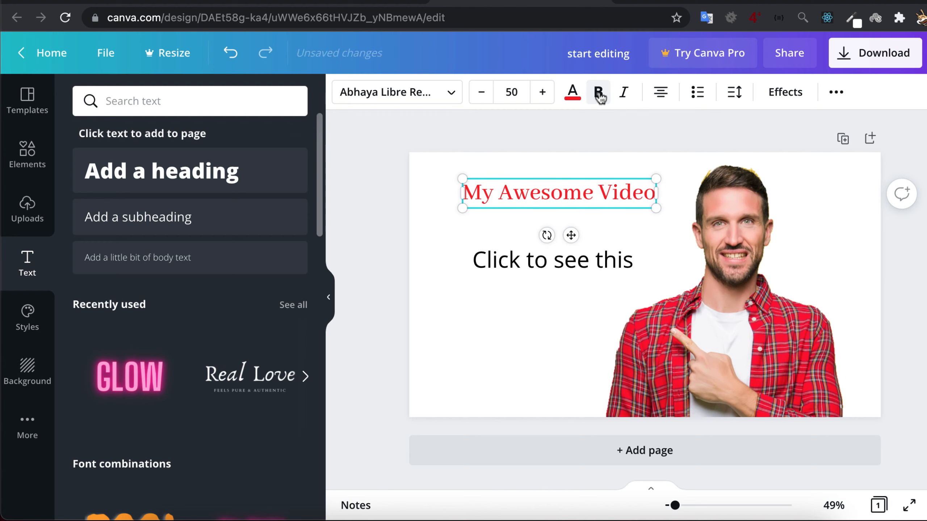
{"action": "left_click", "coordinate": [624, 97]}
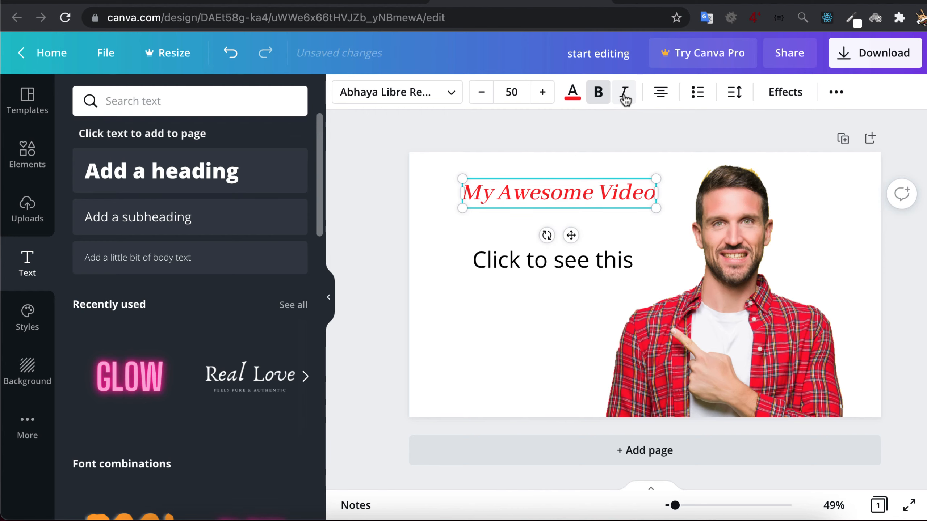
Rotate the "Click to see this" text to about -35°
{"action": "left_click", "coordinate": [503, 269]}
{"action": "left_click_drag", "start_coordinate": [552, 291], "coordinate": [575, 311]}
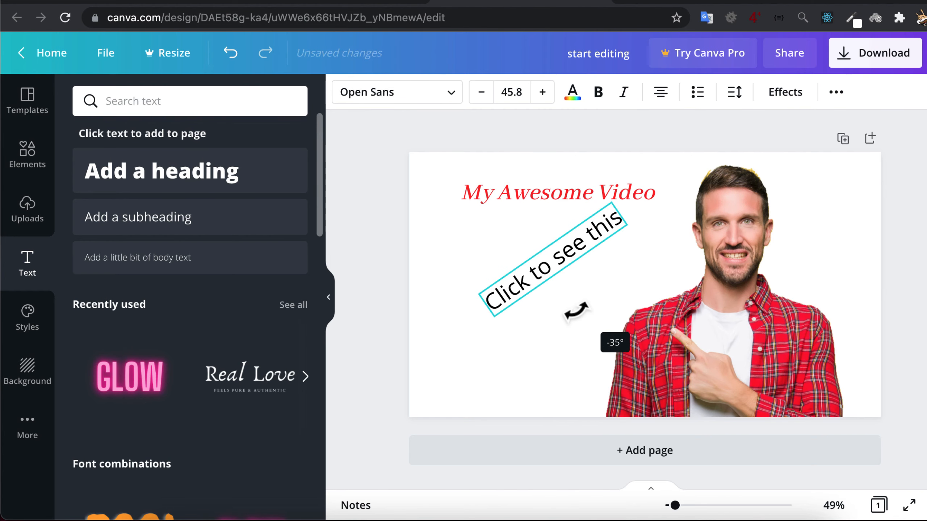
{"action": "left_click", "coordinate": [371, 246]}
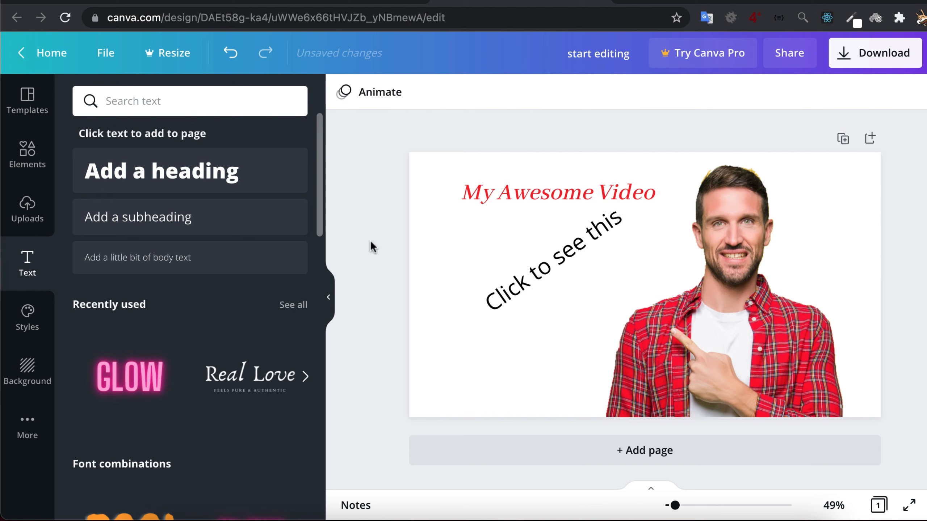
Add the recently used red downward arrow graphic to the page and shrink it to roughly half its size
{"action": "left_click", "coordinate": [28, 154]}
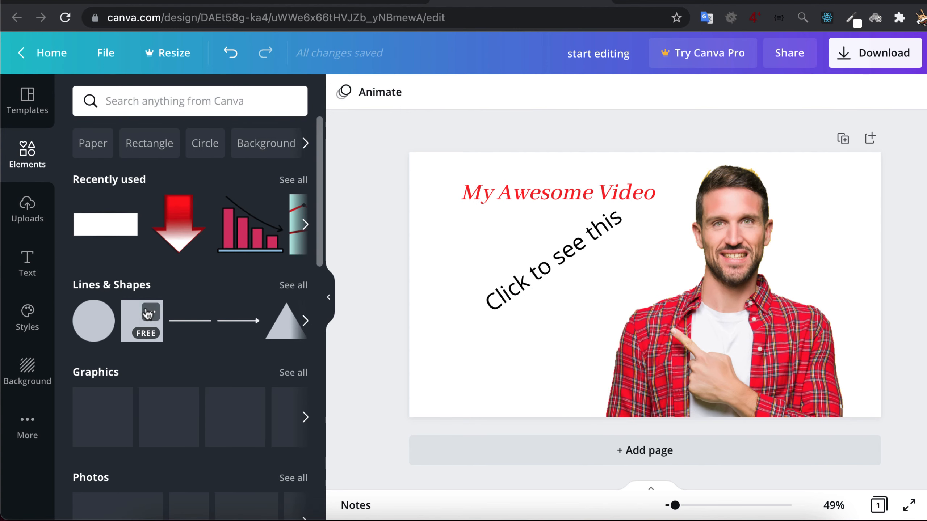
{"action": "scroll", "coordinate": [149, 314], "scroll_direction": "down", "scroll_amount": 1}
{"action": "left_click", "coordinate": [178, 216]}
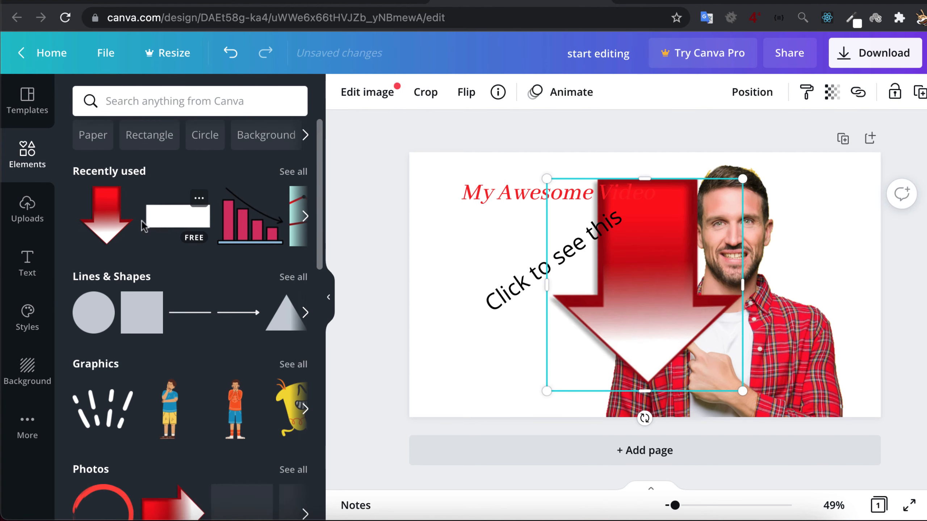
{"action": "left_click_drag", "start_coordinate": [546, 179], "coordinate": [630, 268]}
Reduce the "Click to see this" text to a slight upward tilt, and place the red arrow, slightly smaller, in the page's lower-left area
{"action": "left_click", "coordinate": [581, 245]}
{"action": "mouse_move", "coordinate": [563, 299]}
{"action": "left_mouse_down"}
{"action": "mouse_move", "coordinate": [552, 293]}
{"action": "mouse_move", "coordinate": [548, 300]}
{"action": "left_mouse_up"}
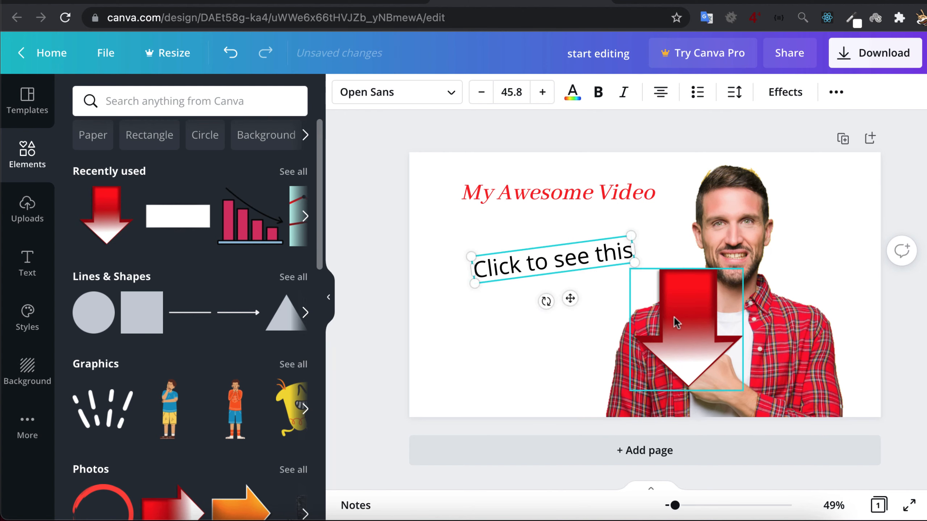
{"action": "left_click_drag", "start_coordinate": [674, 320], "coordinate": [484, 344]}
{"action": "left_click_drag", "start_coordinate": [542, 288], "coordinate": [518, 306]}
{"action": "left_click", "coordinate": [393, 243]}
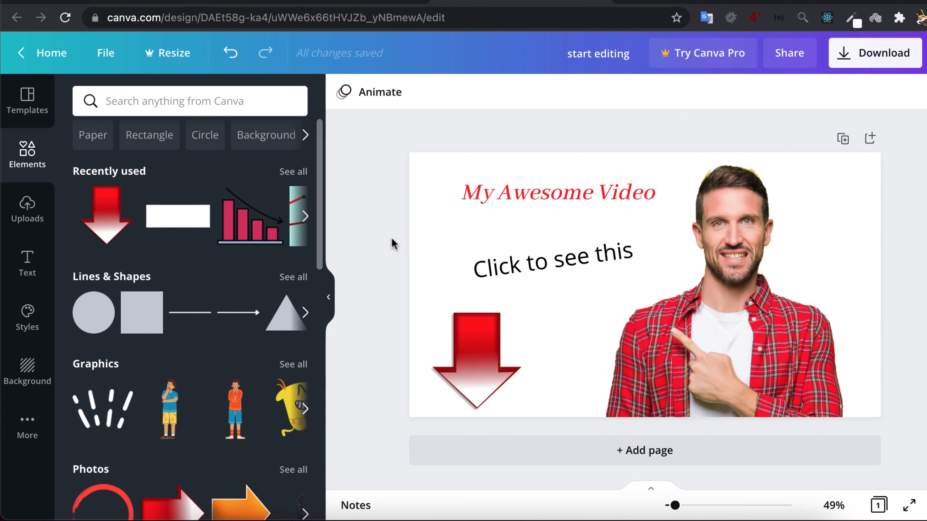
Download the finished thumbnail as a PNG at 1280 × 720 px
{"action": "left_click", "coordinate": [851, 62]}
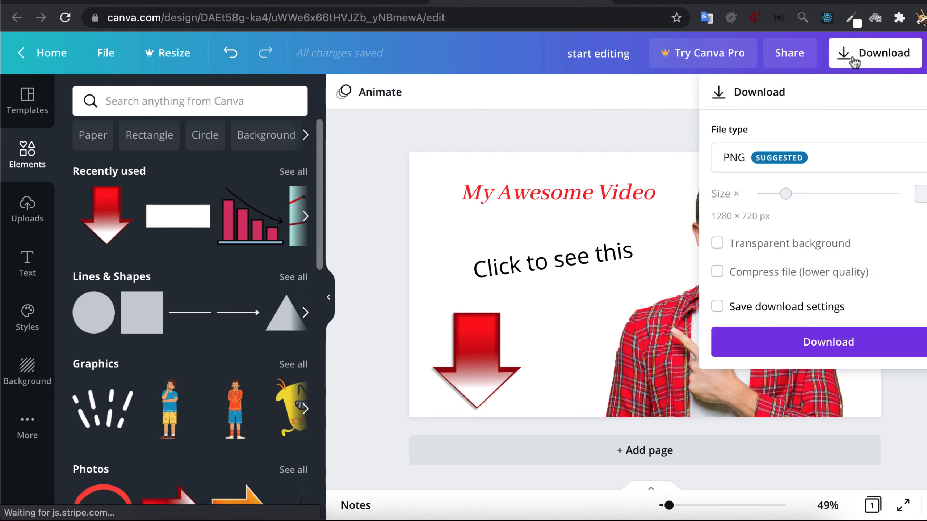
{"action": "left_click", "coordinate": [808, 341]}
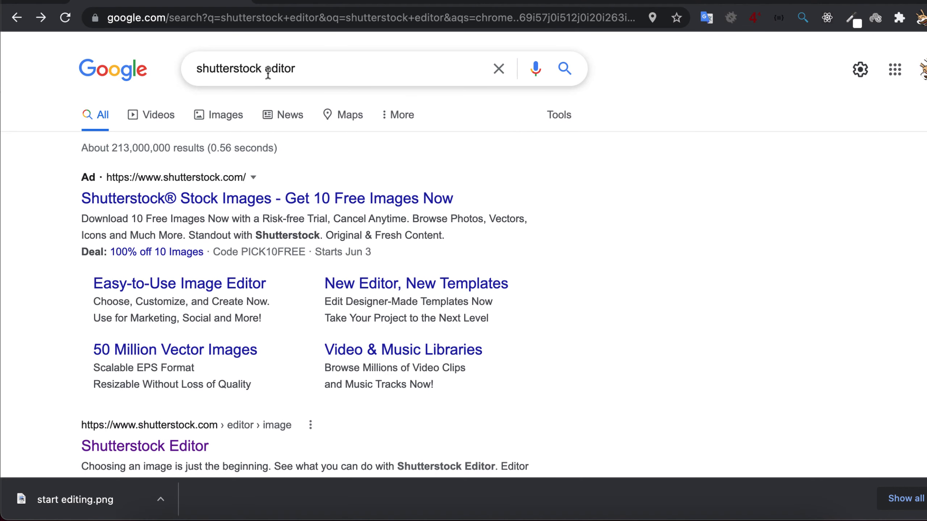
Open Shutterstock Editor from the search results and start a design with the 1280 x 720 Youtube Thumbs preset
{"action": "scroll", "coordinate": [58, 328], "scroll_direction": "down", "scroll_amount": 3}
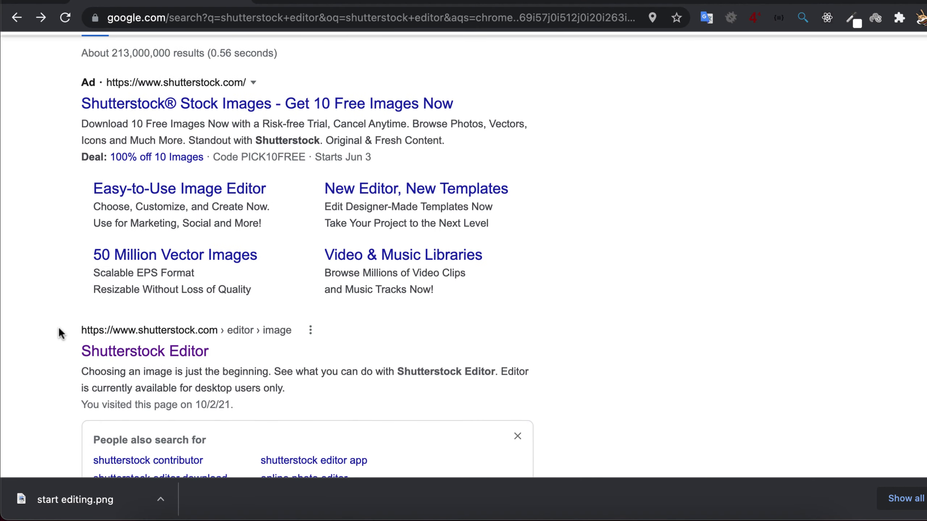
{"action": "left_click", "coordinate": [144, 357]}
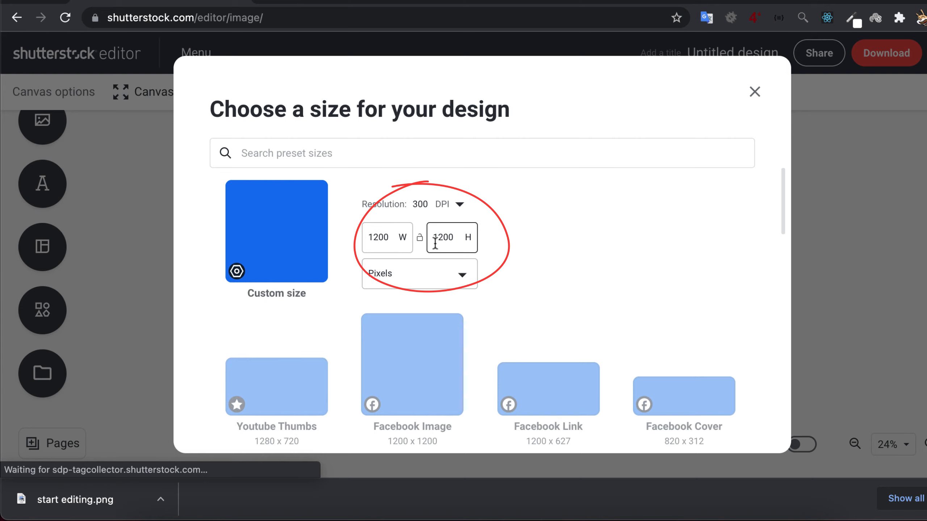
{"action": "left_click", "coordinate": [265, 404]}
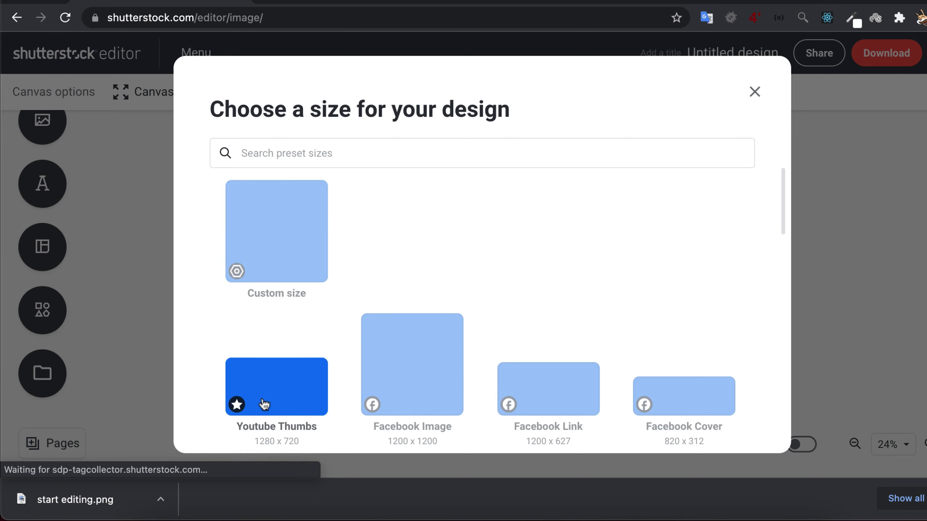
{"action": "scroll", "coordinate": [420, 324], "scroll_direction": "down", "scroll_amount": 15}
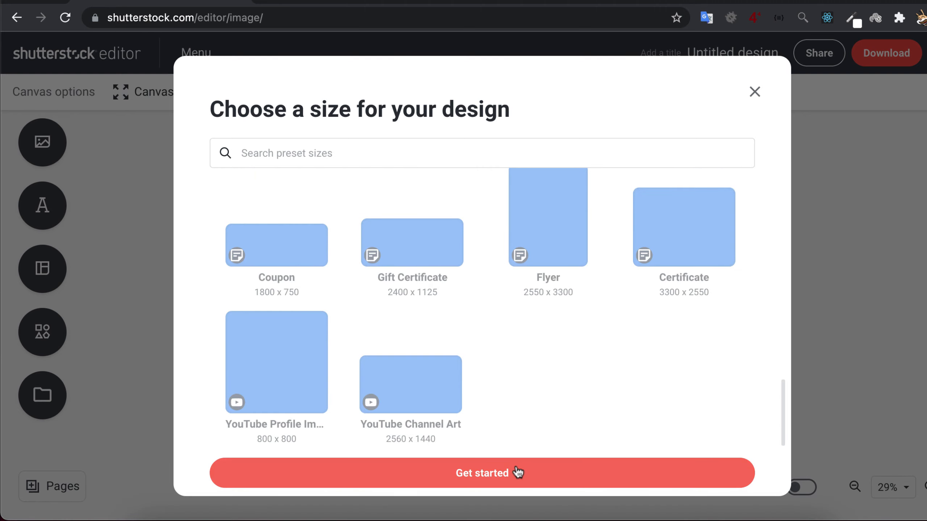
{"action": "left_click", "coordinate": [517, 473]}
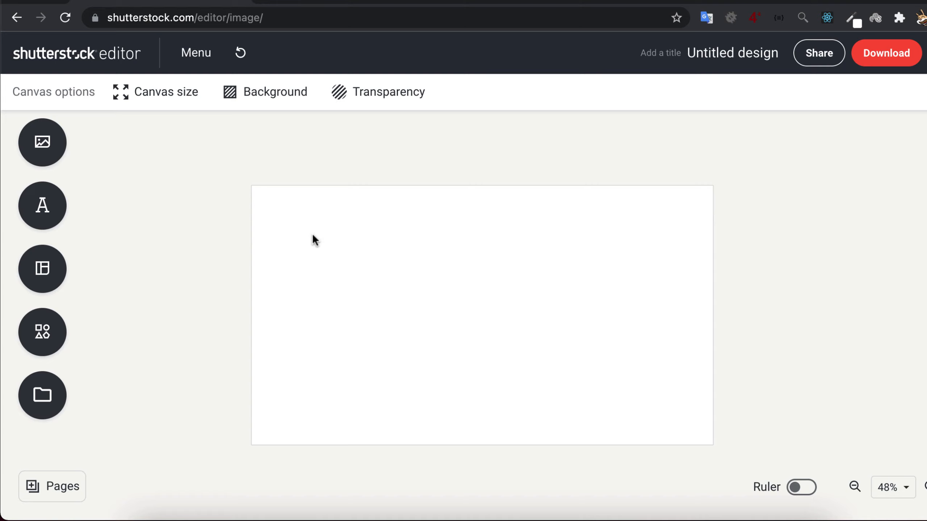
Place the uploaded photo of the woman on a green background across the canvas and add an "Add headline" text near its upper-left area
{"action": "left_click", "coordinate": [36, 407]}
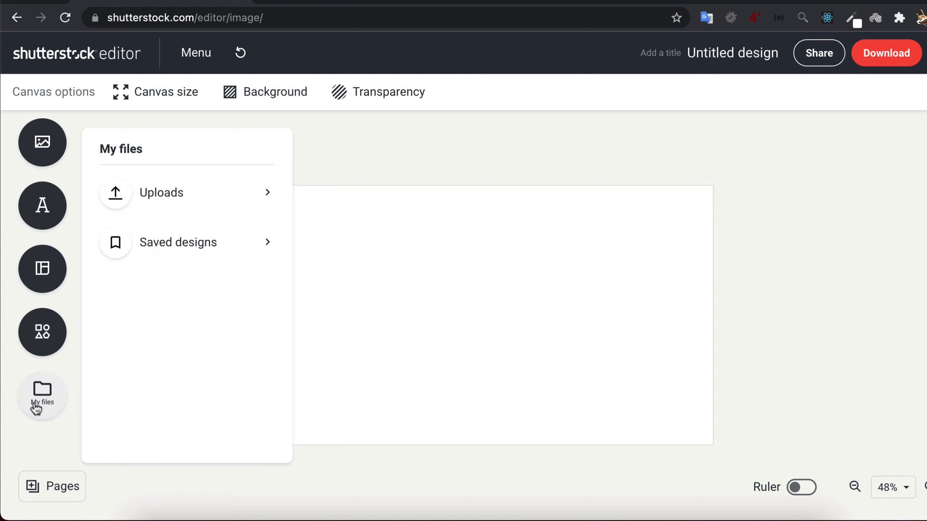
{"action": "left_click", "coordinate": [205, 195]}
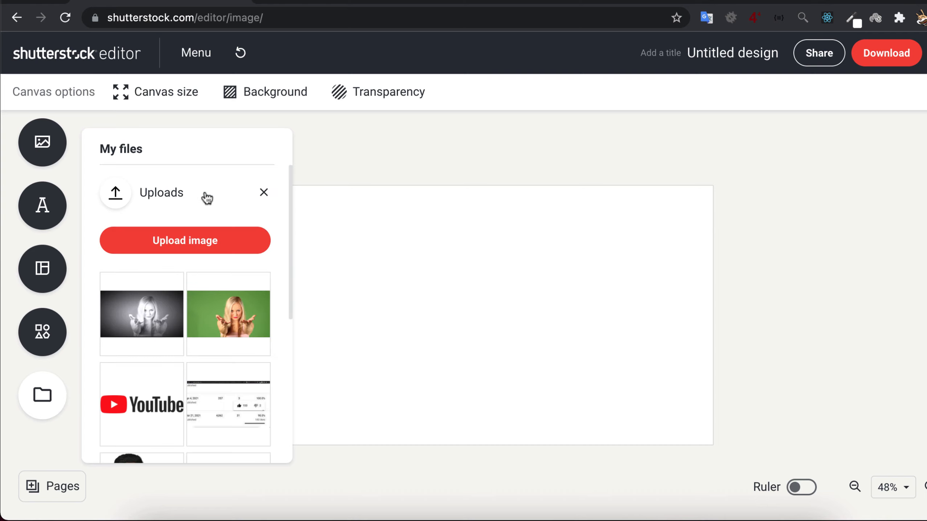
{"action": "left_click", "coordinate": [239, 314]}
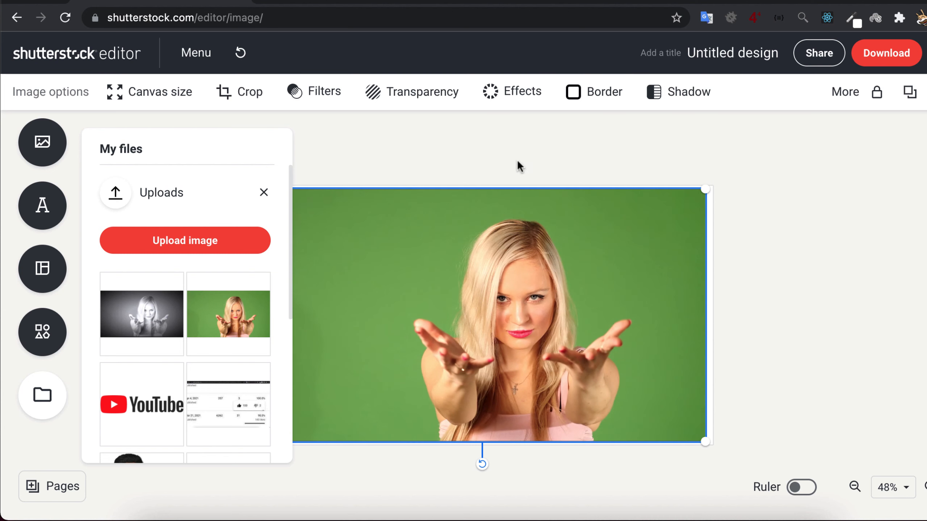
{"action": "left_click", "coordinate": [622, 131]}
{"action": "left_click", "coordinate": [551, 241]}
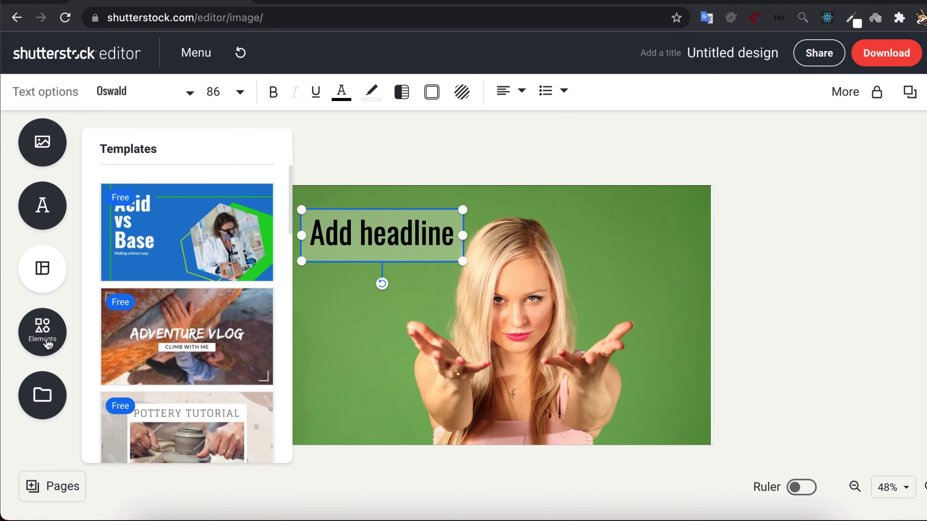
Add a red polygon shape from the basic shapes below the "Add headline" text
{"action": "left_click", "coordinate": [47, 339]}
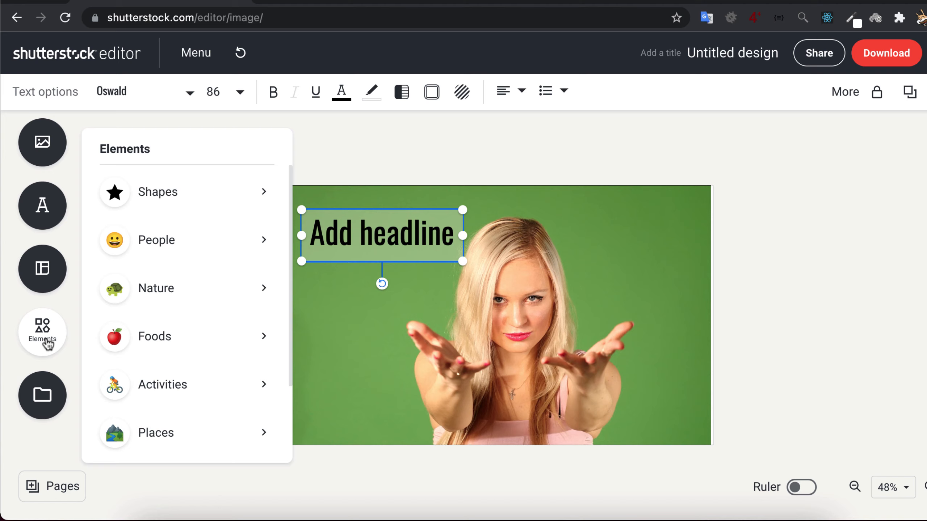
{"action": "left_click", "coordinate": [185, 198]}
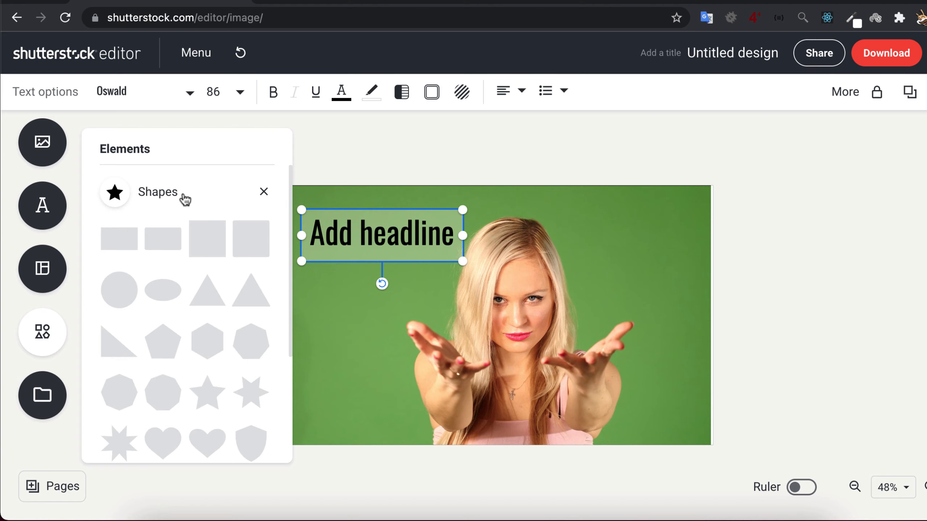
{"action": "scroll", "coordinate": [176, 301], "scroll_direction": "down", "scroll_amount": 2}
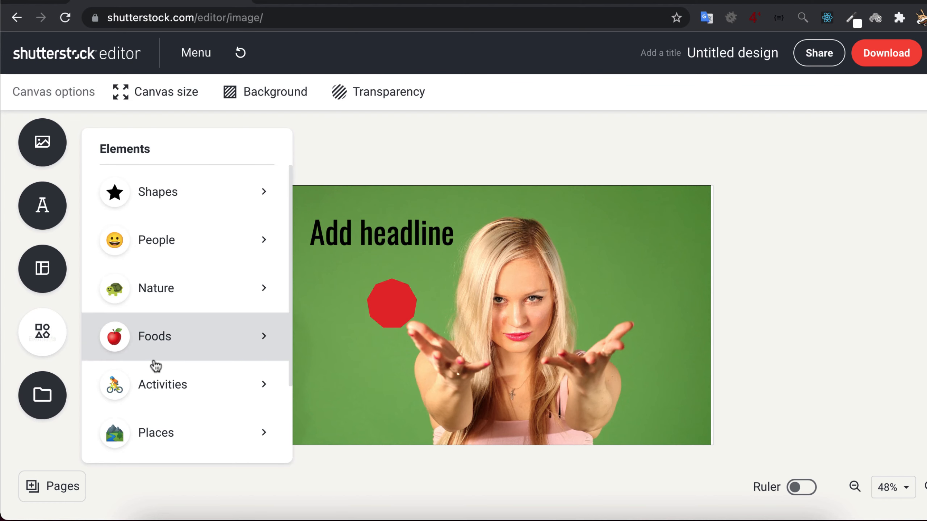
Add a red teapot graphic in the photo's upper-right area and rotate the "Add headline" text to slope upward
{"action": "left_click", "coordinate": [178, 392]}
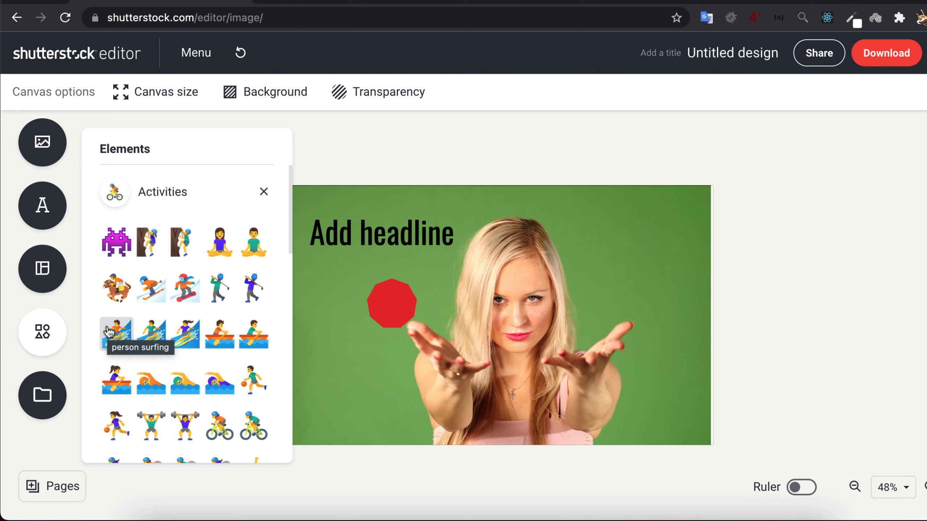
{"action": "left_click", "coordinate": [43, 347]}
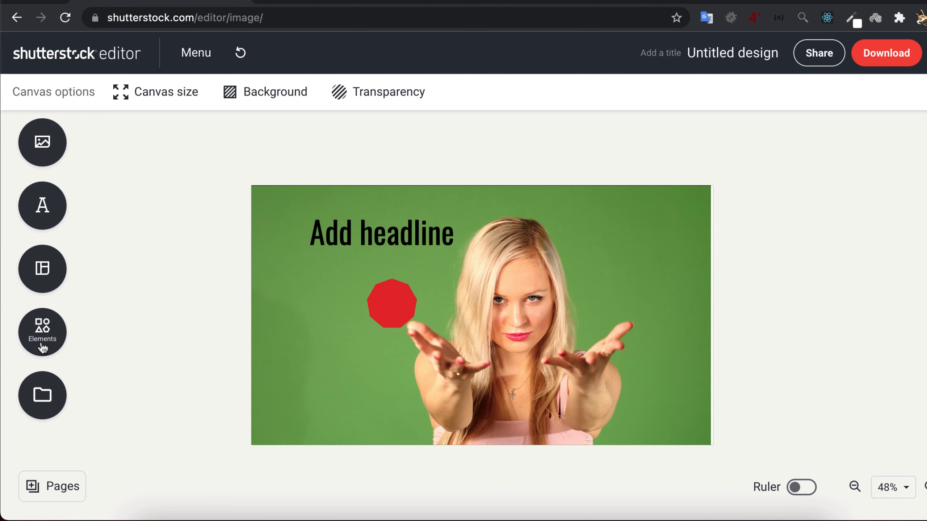
{"action": "left_click", "coordinate": [43, 348]}
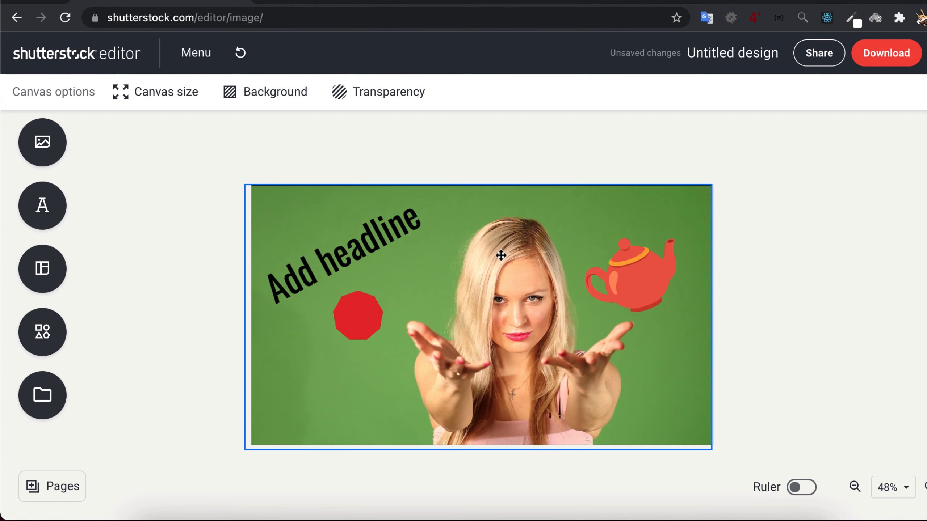
Darken the background photo by setting its brightness effect to -19
{"action": "left_click", "coordinate": [509, 278]}
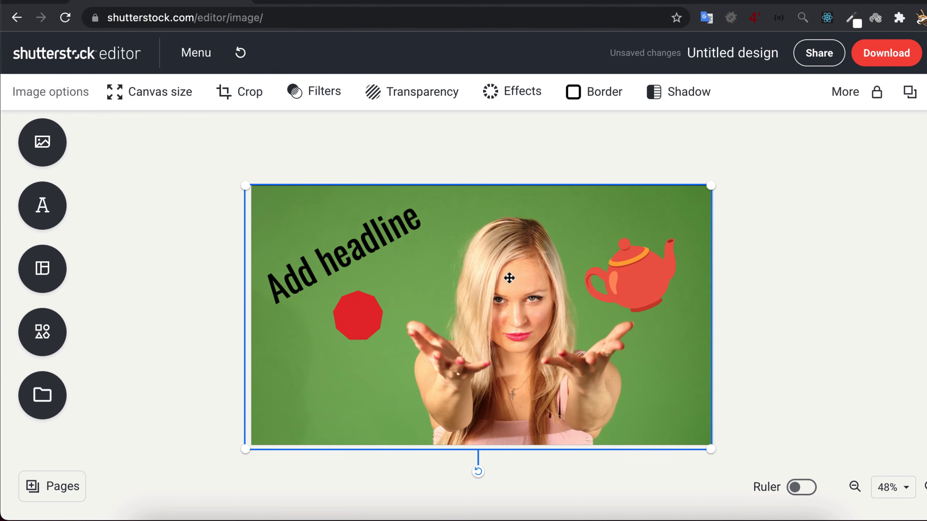
{"action": "left_click", "coordinate": [510, 94]}
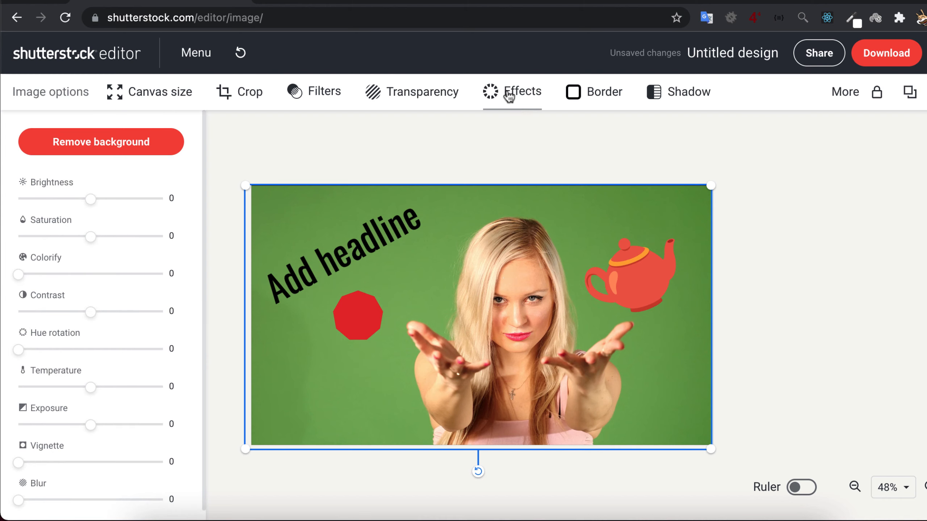
{"action": "mouse_move", "coordinate": [93, 199]}
{"action": "left_mouse_down"}
{"action": "mouse_move", "coordinate": [113, 202]}
{"action": "mouse_move", "coordinate": [79, 203]}
{"action": "left_mouse_up"}
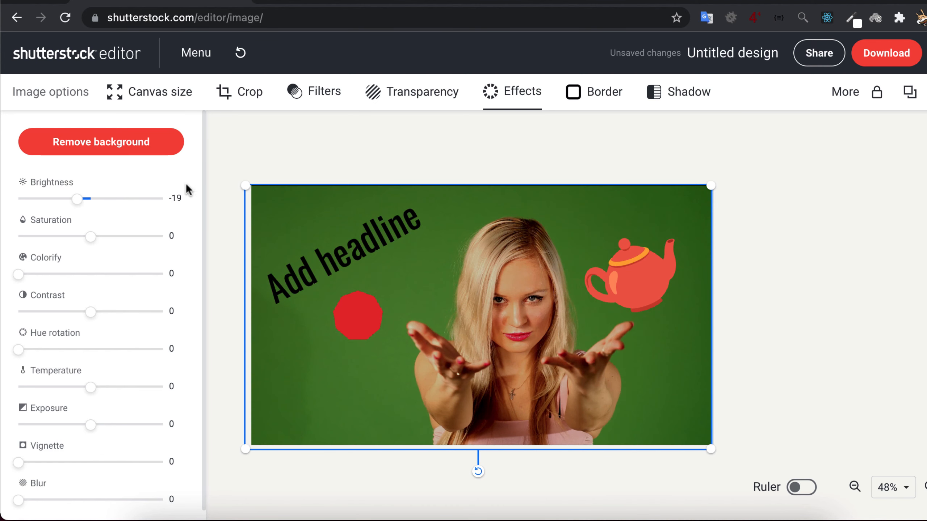
Try the Tungsten, Argon, Zinc and Carbon filters on the photo, and apply Magnesium at 100
{"action": "left_click", "coordinate": [323, 98]}
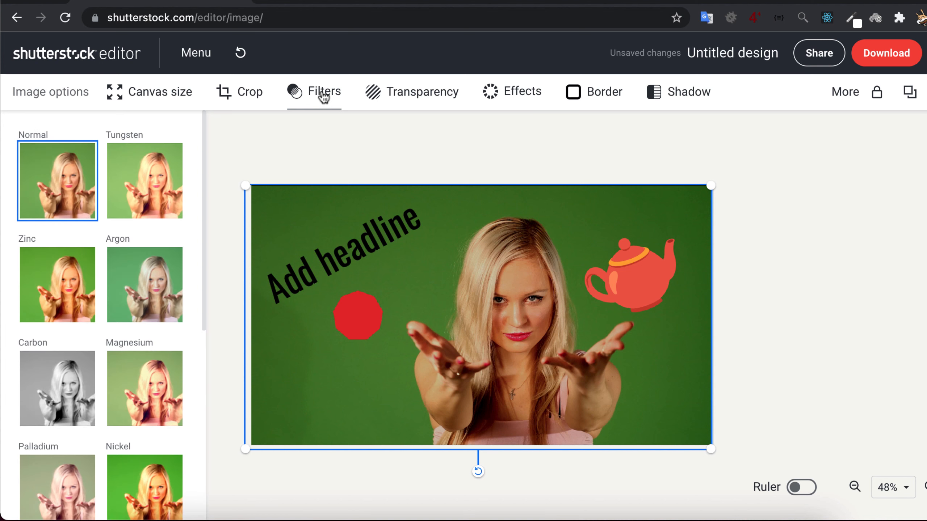
{"action": "left_click", "coordinate": [128, 189]}
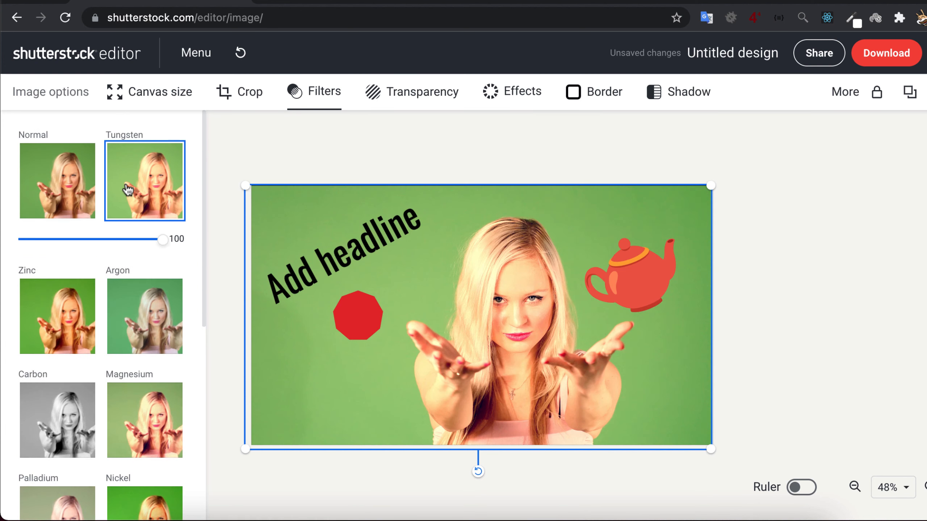
{"action": "left_click", "coordinate": [125, 328]}
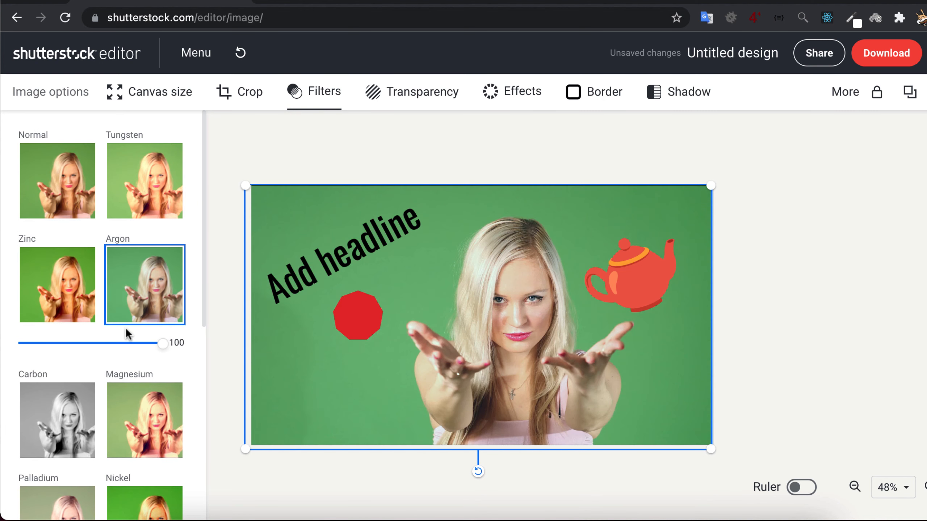
{"action": "left_click", "coordinate": [56, 318]}
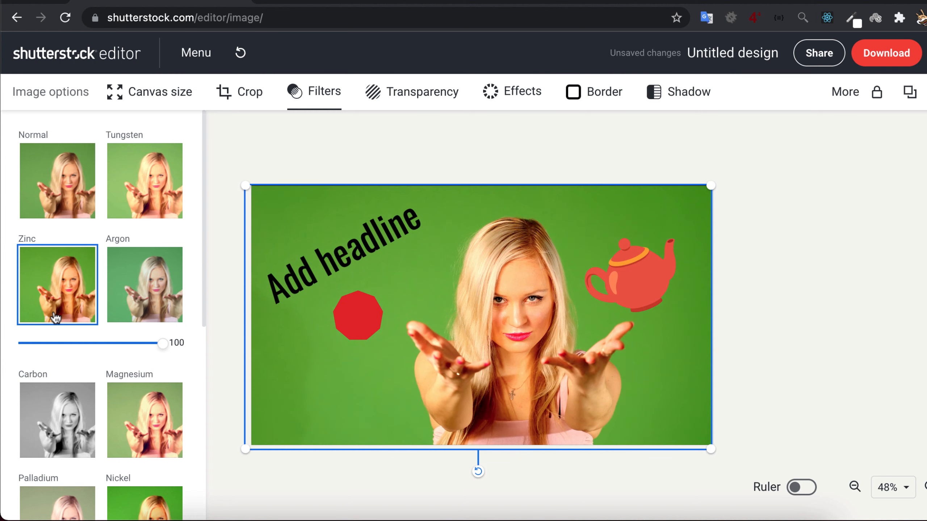
{"action": "left_click", "coordinate": [60, 438]}
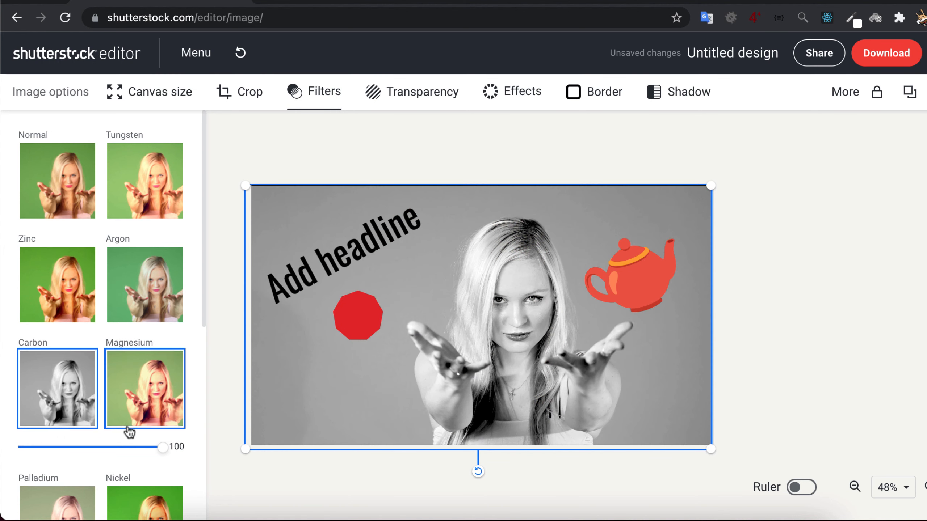
{"action": "left_click", "coordinate": [126, 412]}
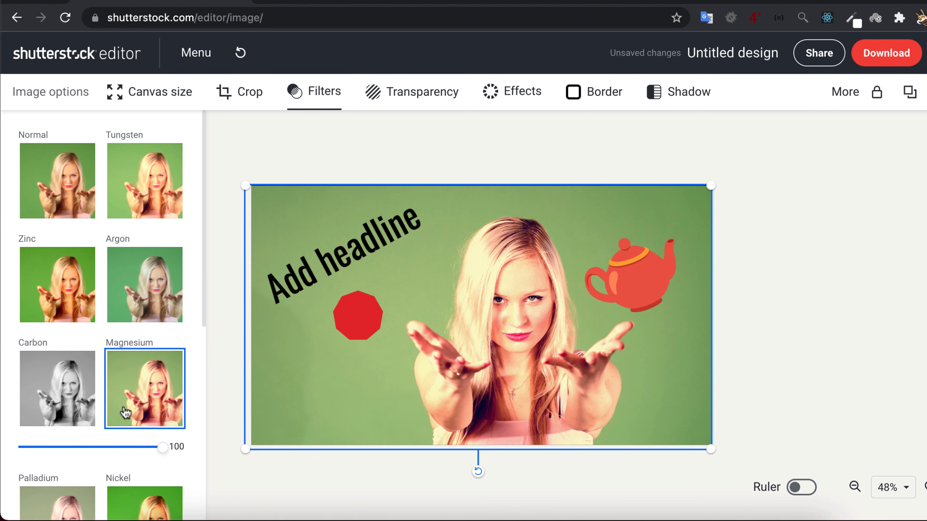
{"action": "left_click", "coordinate": [564, 171]}
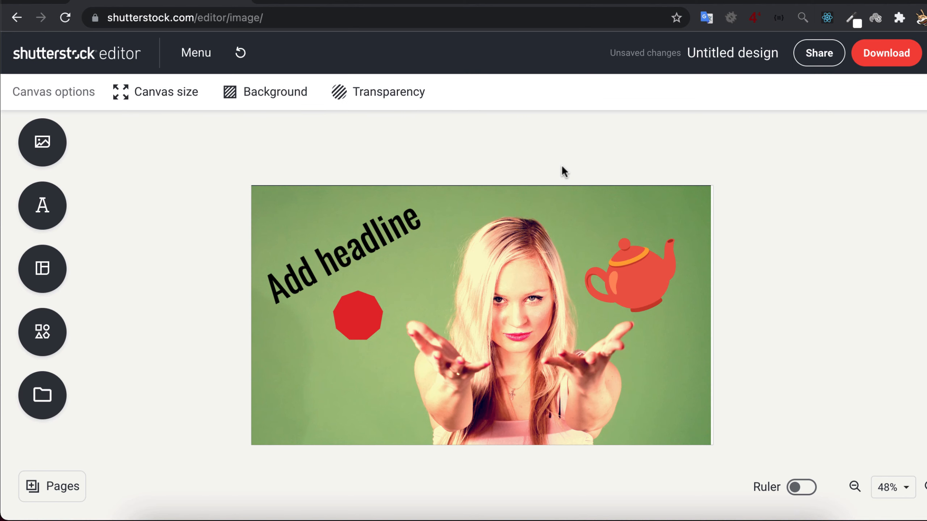
Download the Shutterstock thumbnail design as a PNG
{"action": "left_click", "coordinate": [885, 51]}
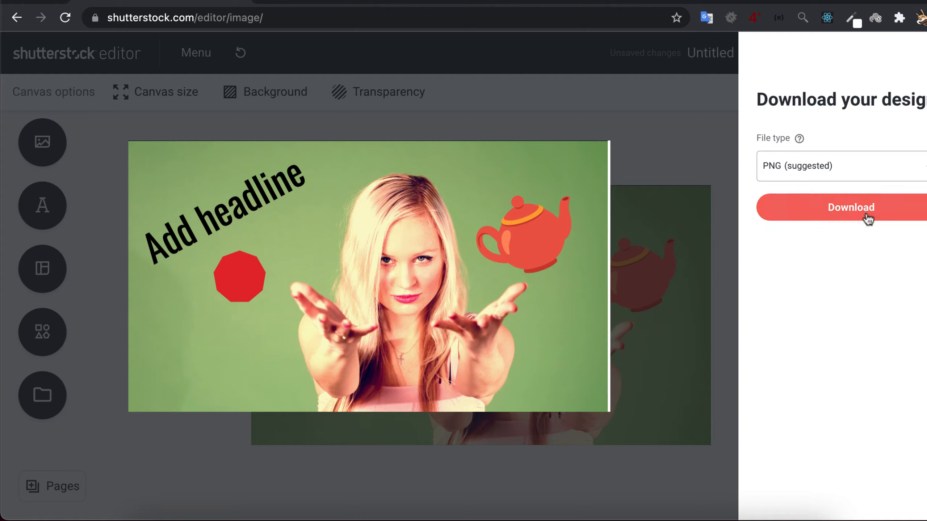